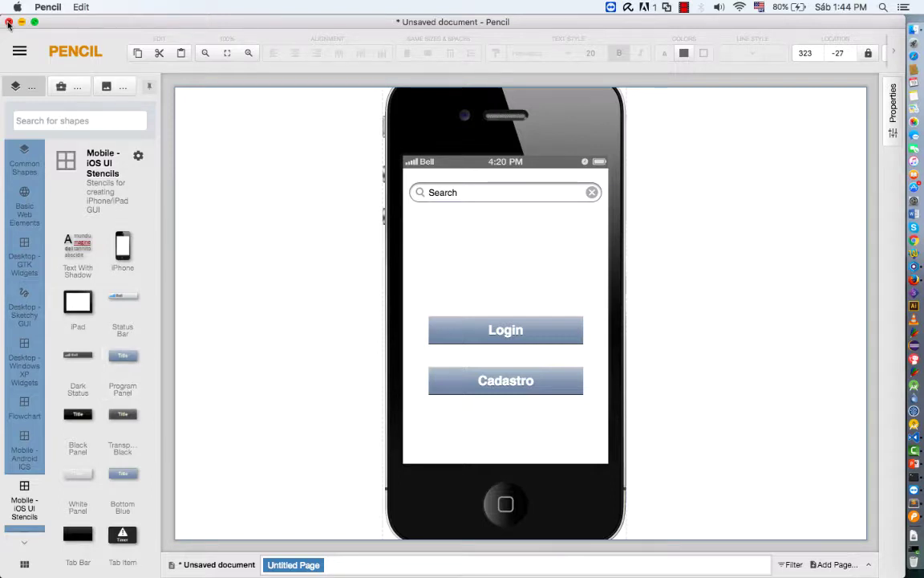
Bring Firefox, showing the Ionic Creator sign-in page, to the front
click(886, 279)
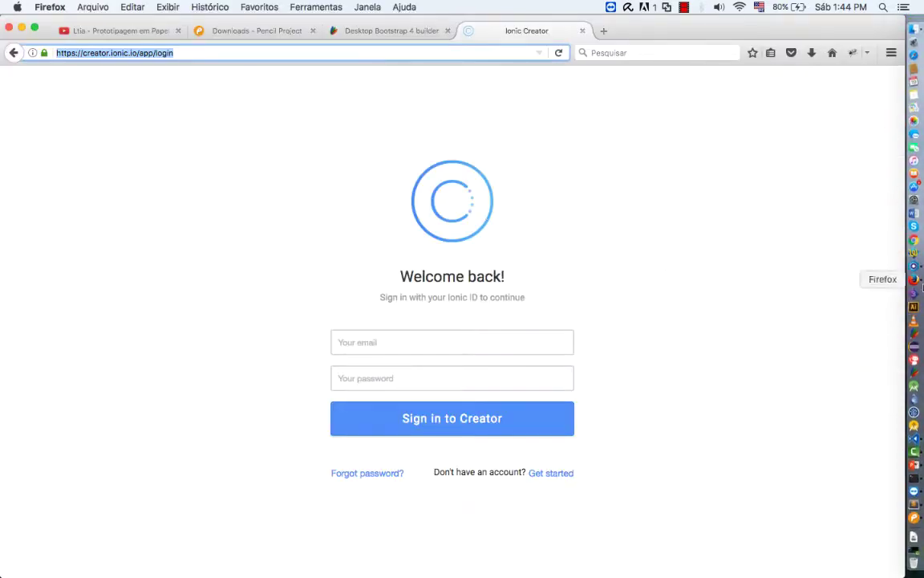
Enter the account e-mail and password in Ionic Creator and submit Sign in to Creator
click(489, 348)
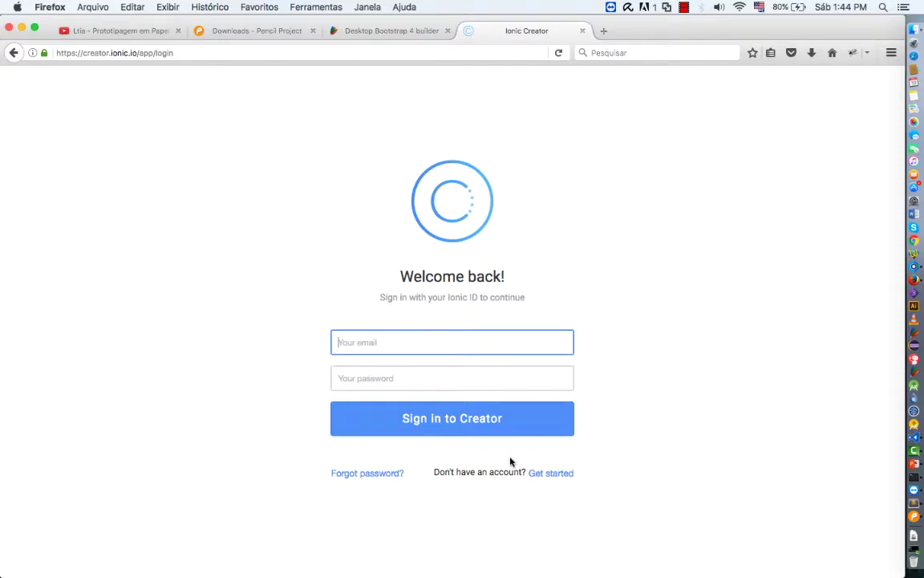
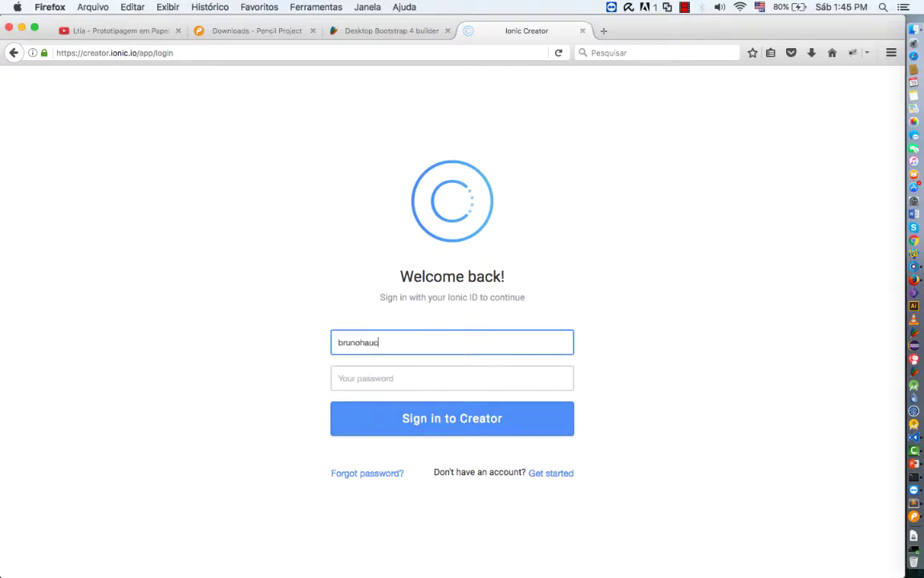
key(Tab)
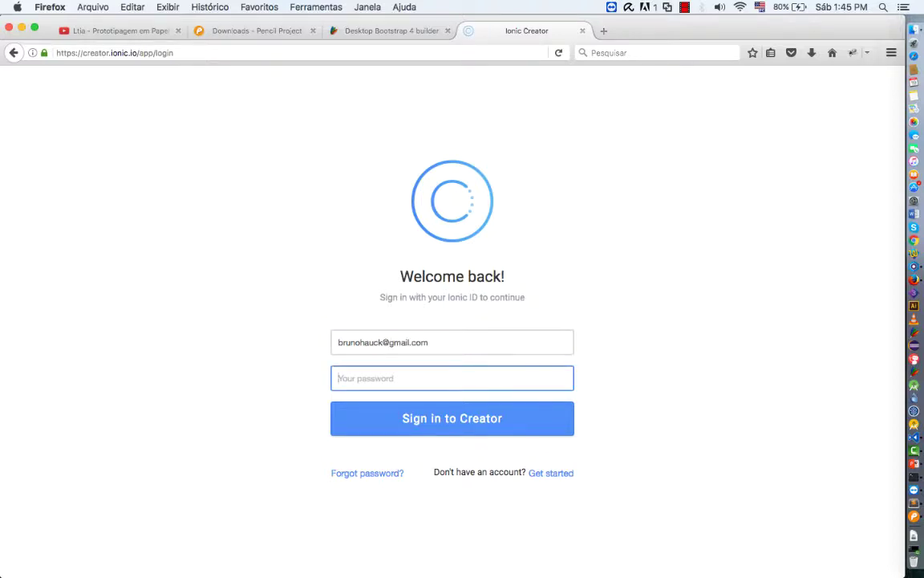
text(***********)
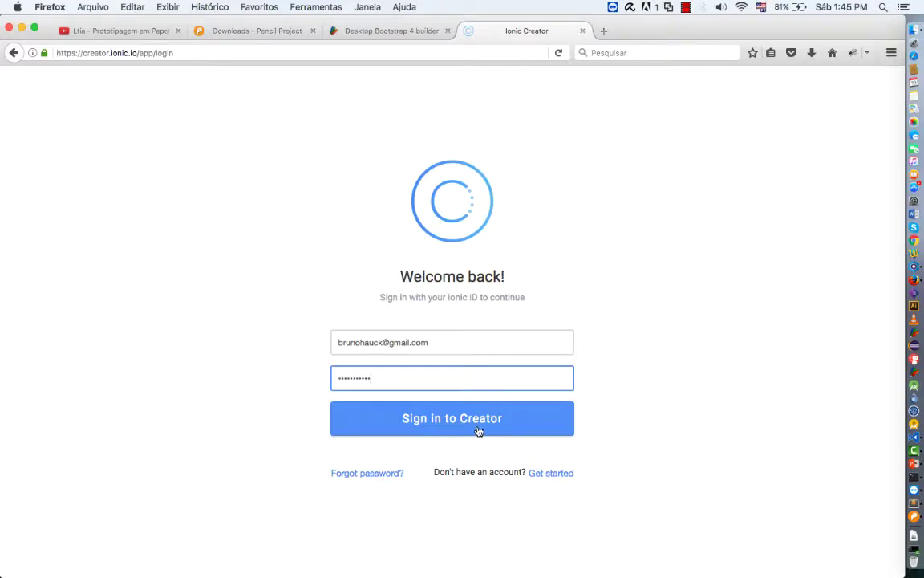
click(478, 431)
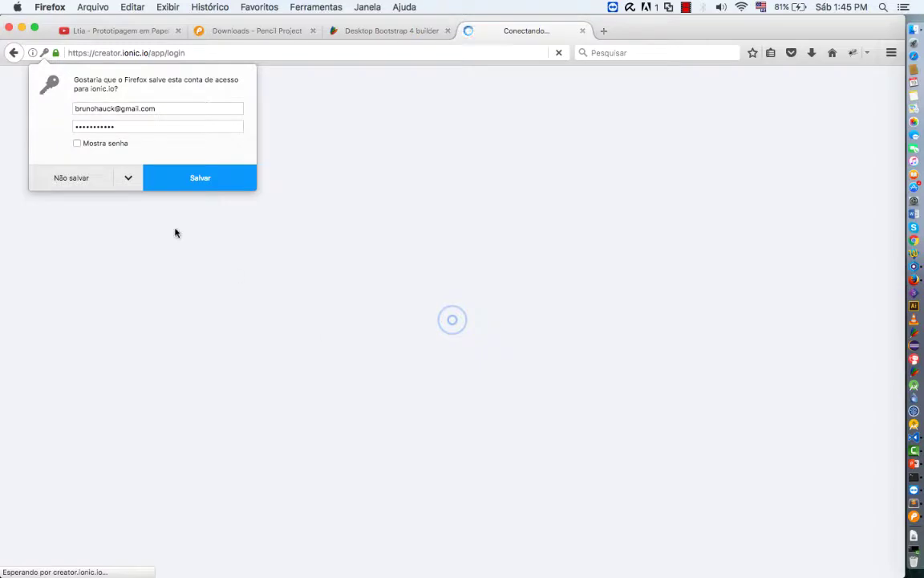
Decline Firefox's save-password offer and open the Qfome project from the Projects dashboard
click(74, 177)
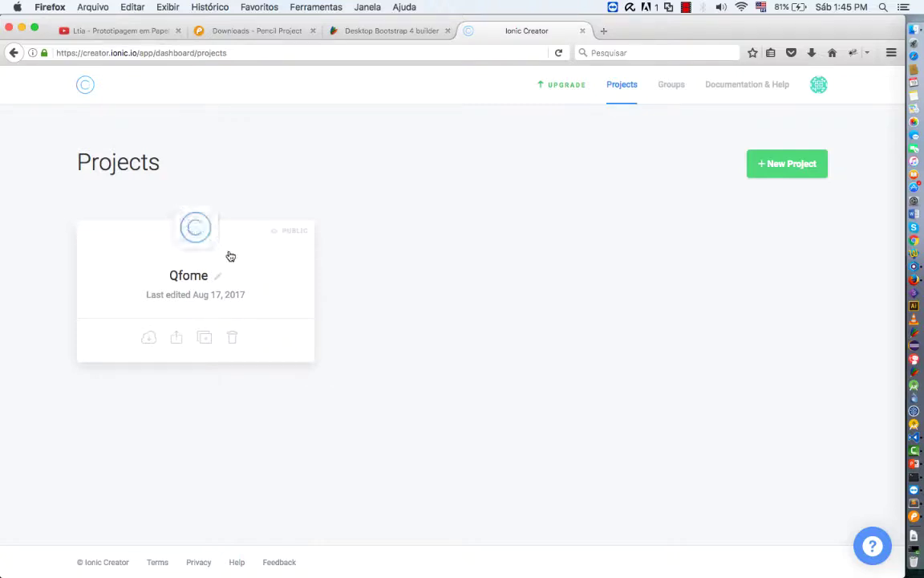
click(195, 279)
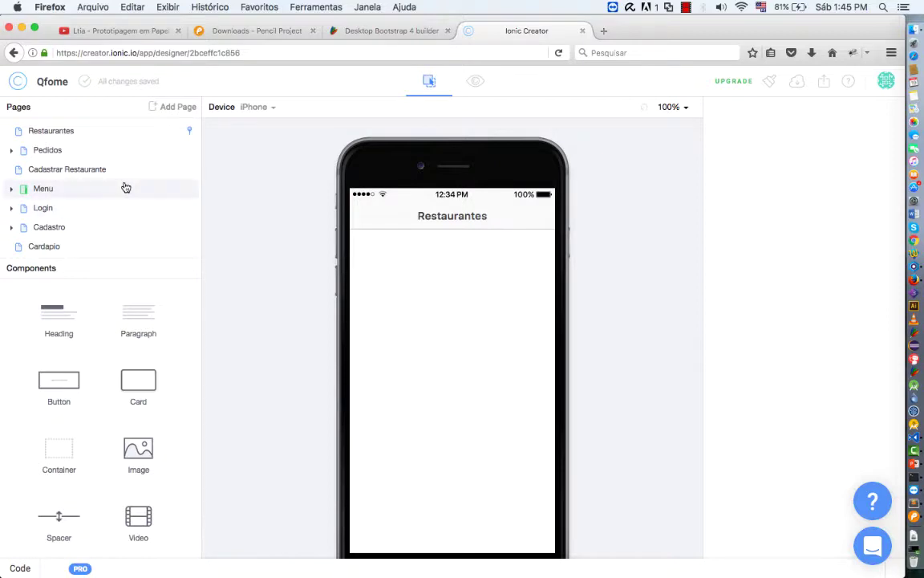
scroll(124, 186, down, 1)
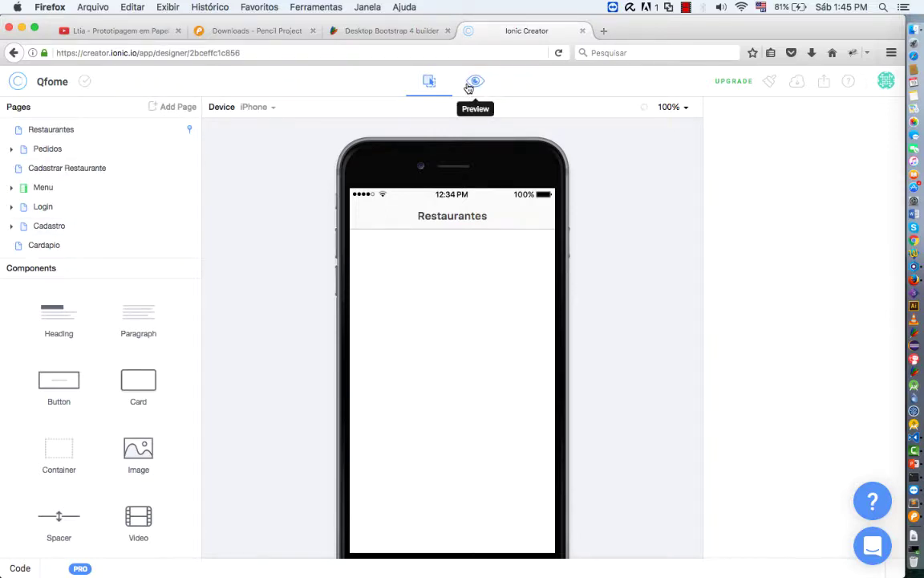
scroll(99, 407, down, 10)
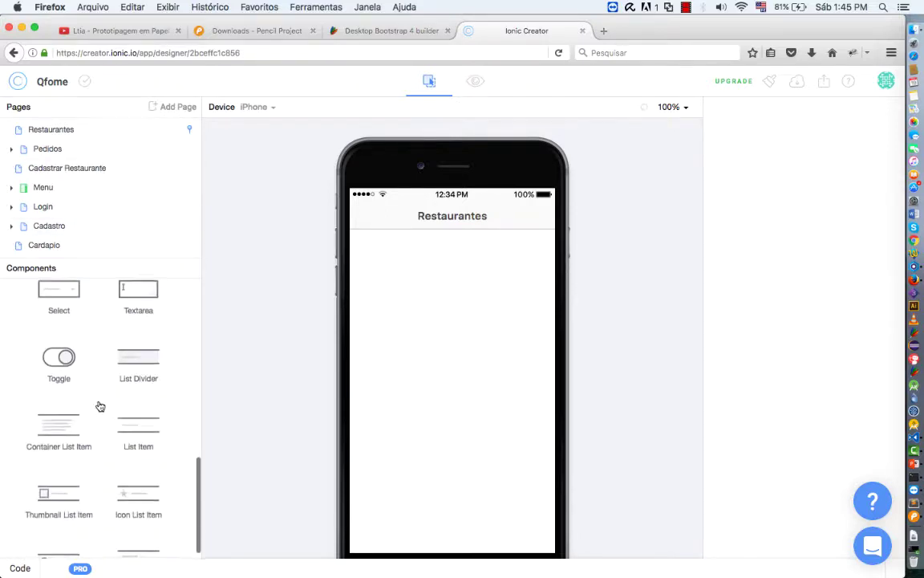
scroll(100, 407, down, 3)
scroll(99, 407, up, 5)
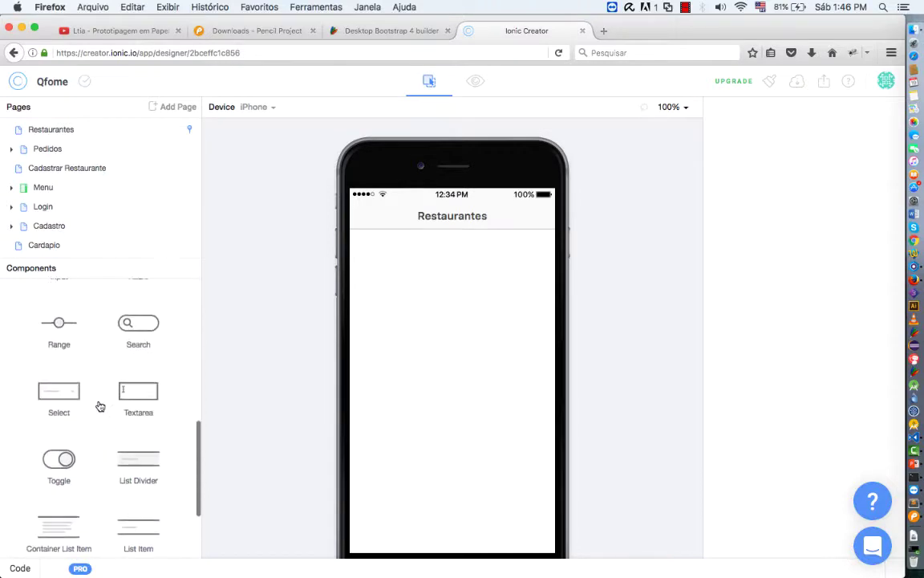
scroll(99, 407, up, 6)
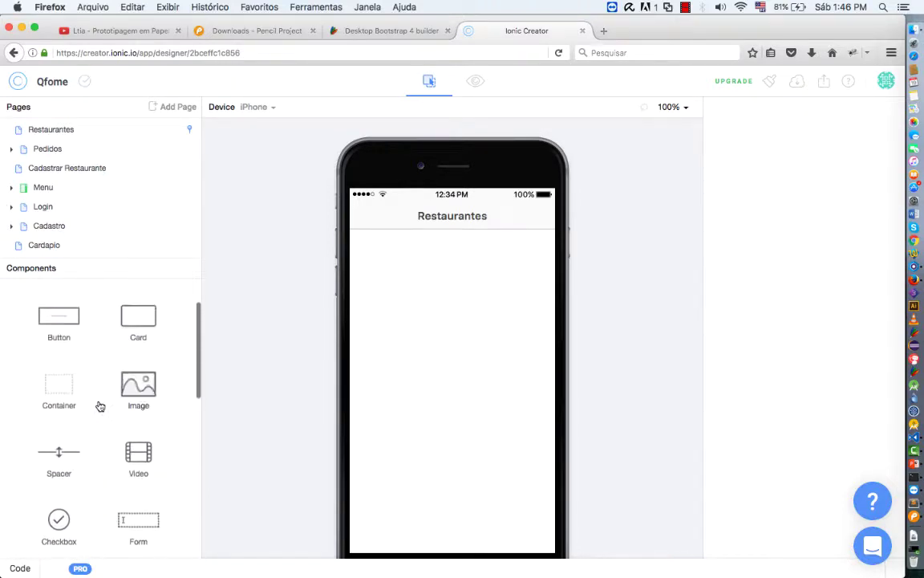
scroll(100, 407, up, 2)
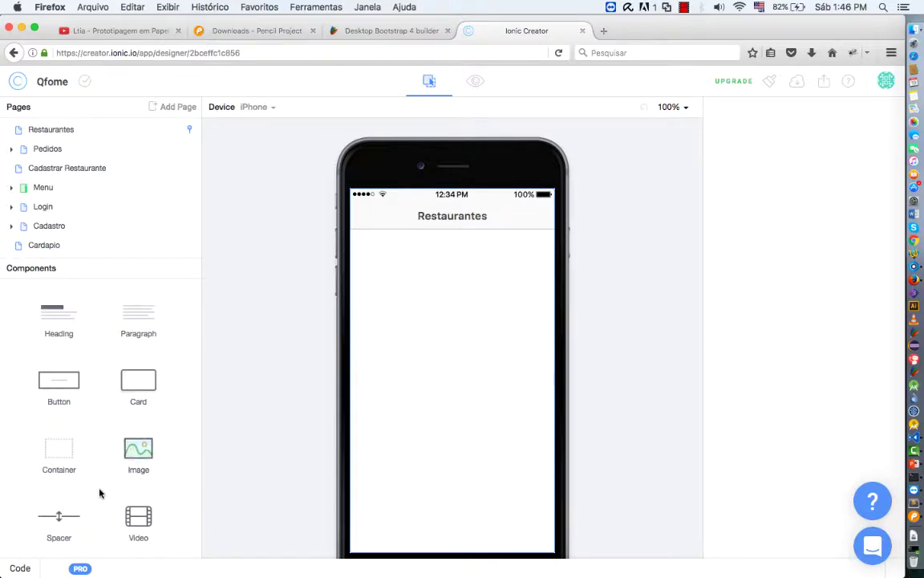
Open the Cadastro page in the Pages tree and select its form
scroll(98, 492, down, 5)
scroll(99, 492, down, 5)
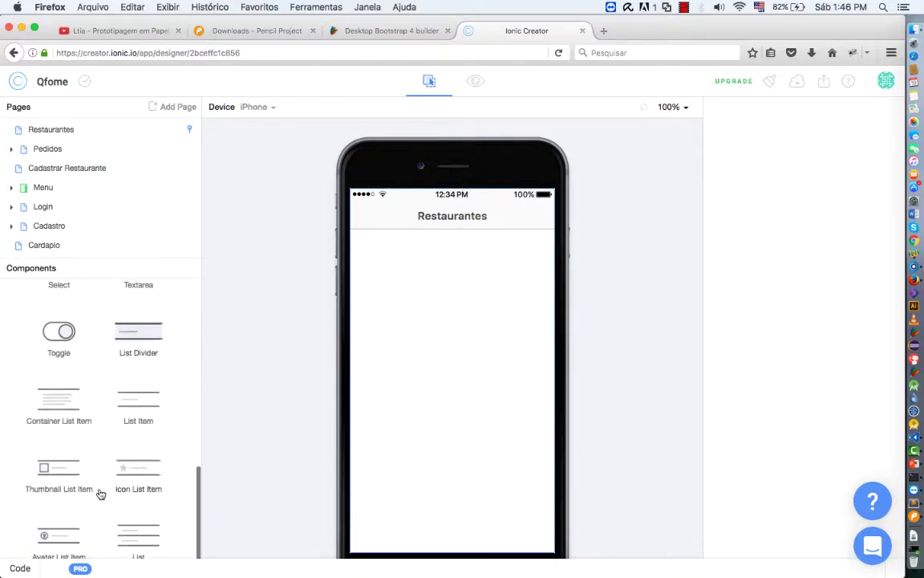
scroll(100, 493, up, 2)
scroll(100, 494, down, 3)
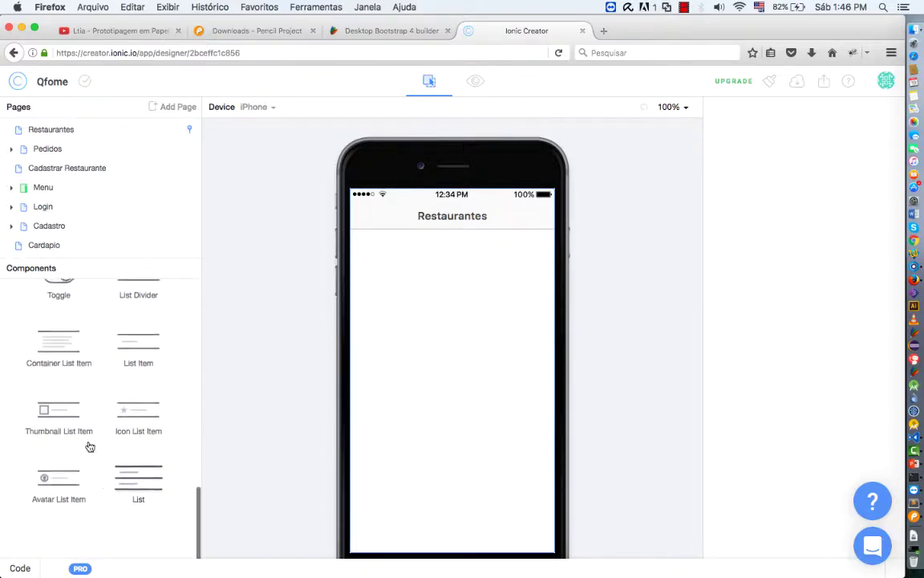
click(54, 228)
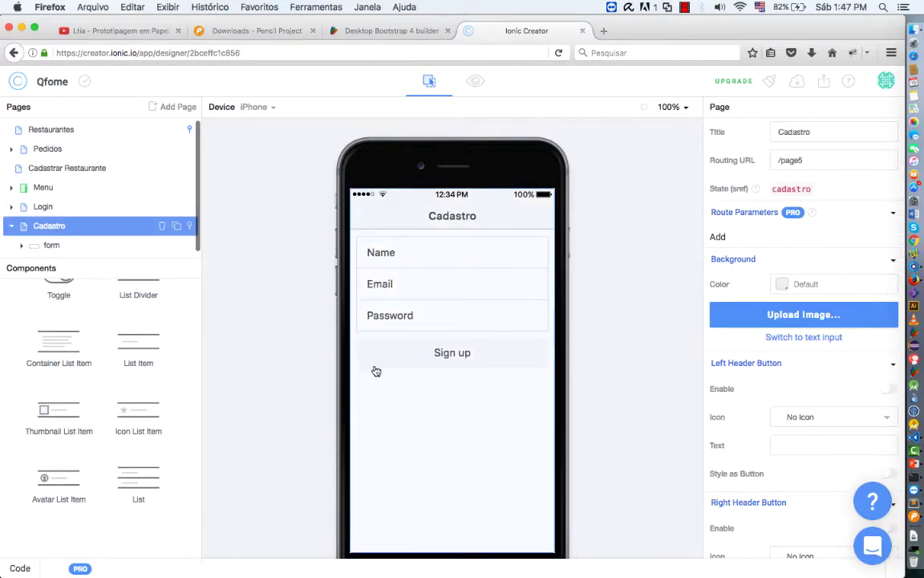
click(51, 246)
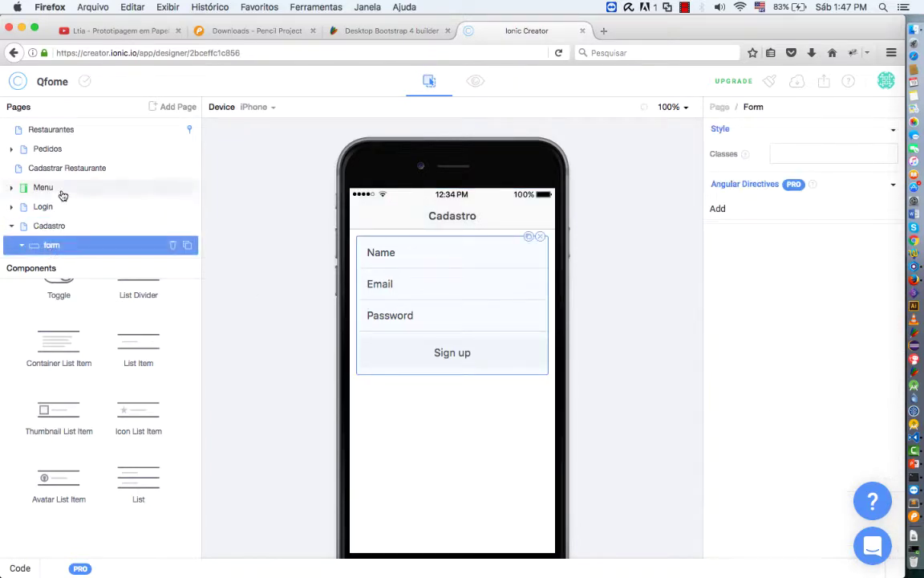
Open the empty Cardapio page (route /page6) and review its properties
scroll(62, 196, up, 1)
scroll(62, 195, down, 2)
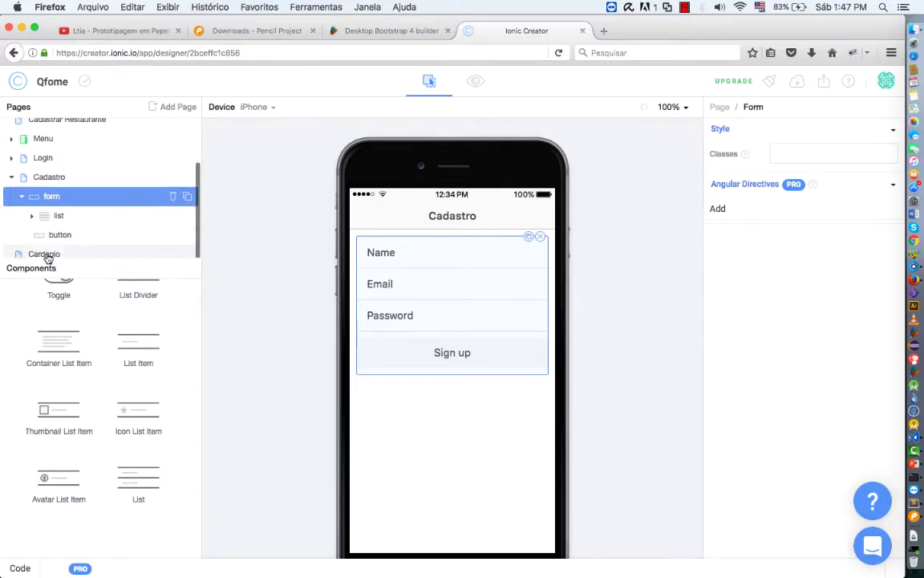
click(46, 253)
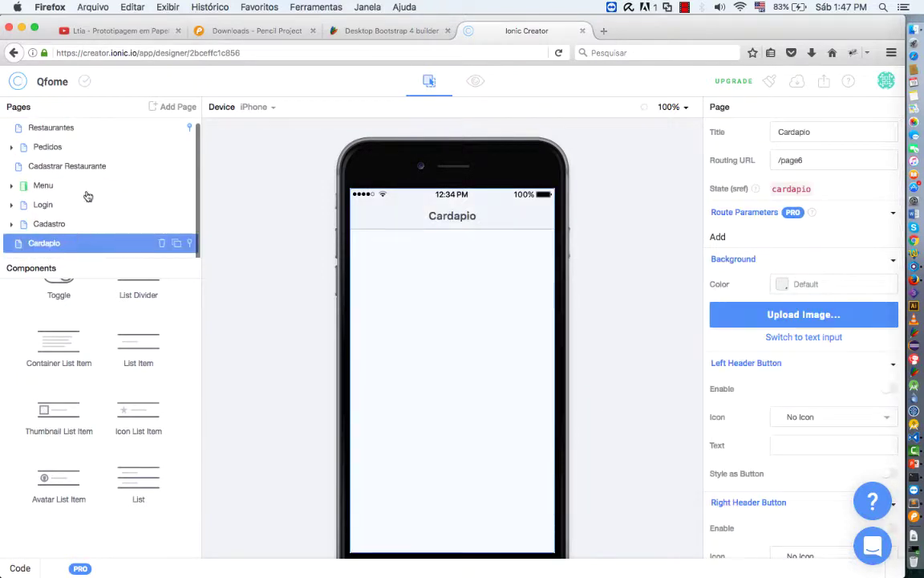
scroll(86, 196, up, 1)
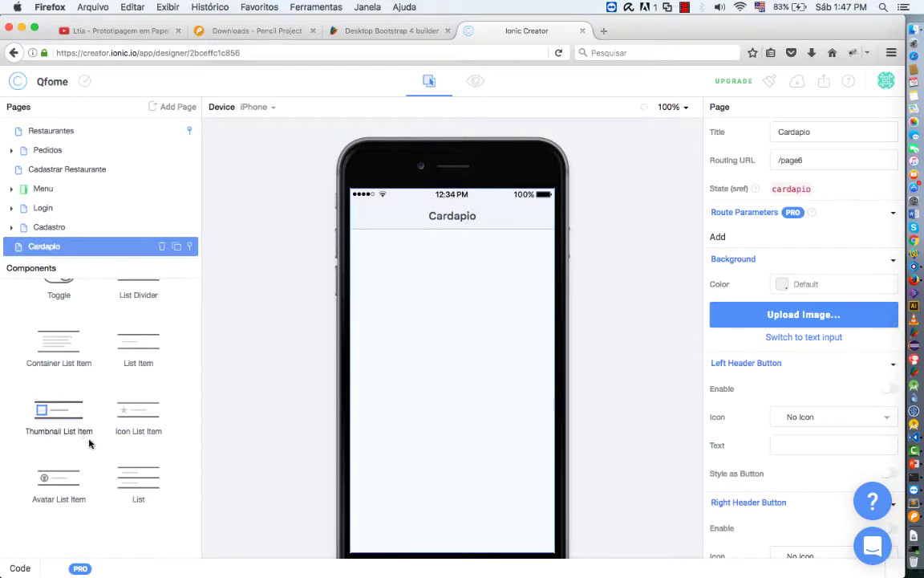
scroll(124, 403, up, 10)
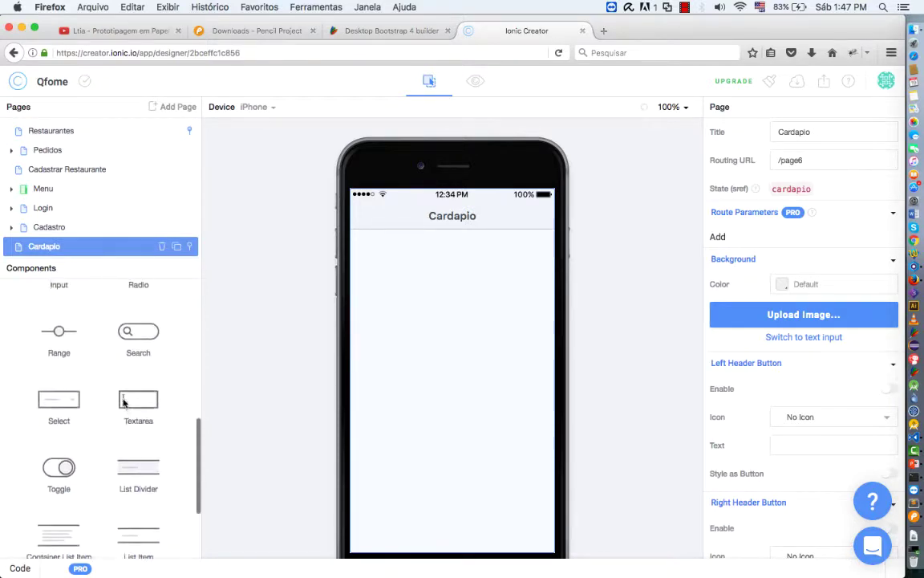
scroll(126, 413, up, 5)
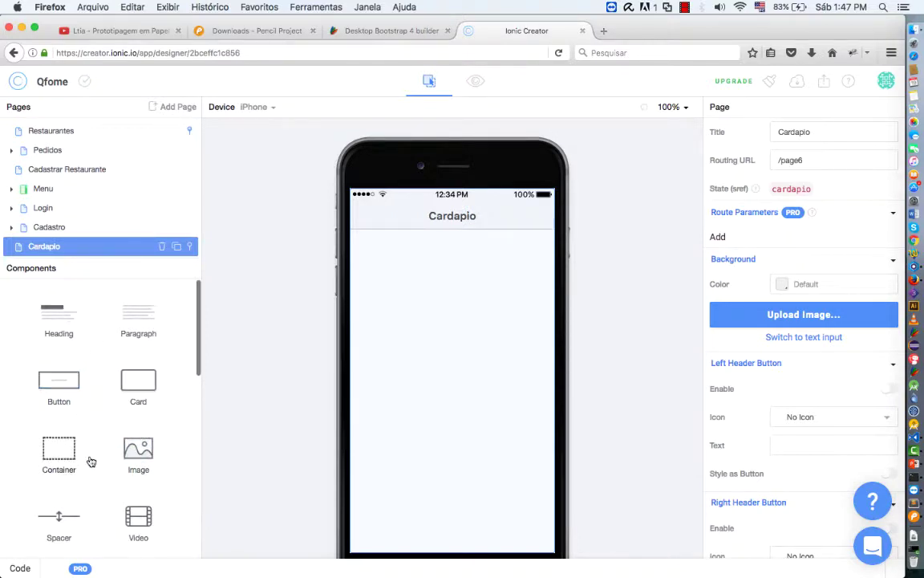
scroll(88, 463, down, 10)
scroll(91, 461, down, 2)
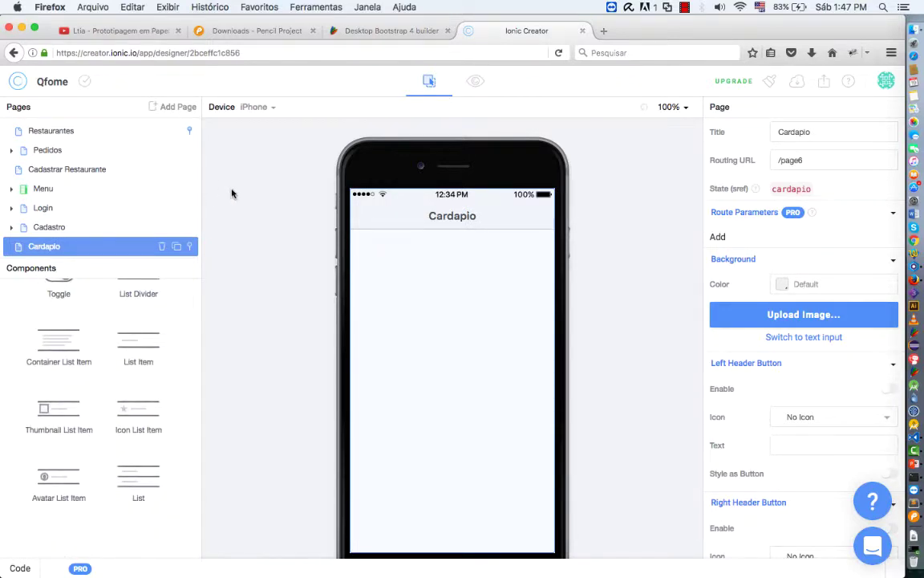
Preview the app from the Menu page, opening and closing the side menu over Restaurantes
click(477, 82)
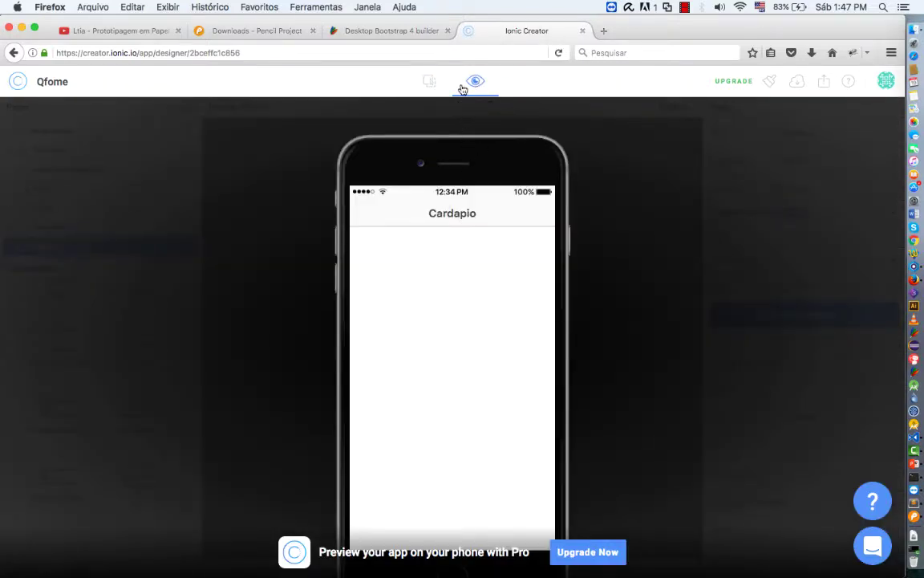
click(429, 83)
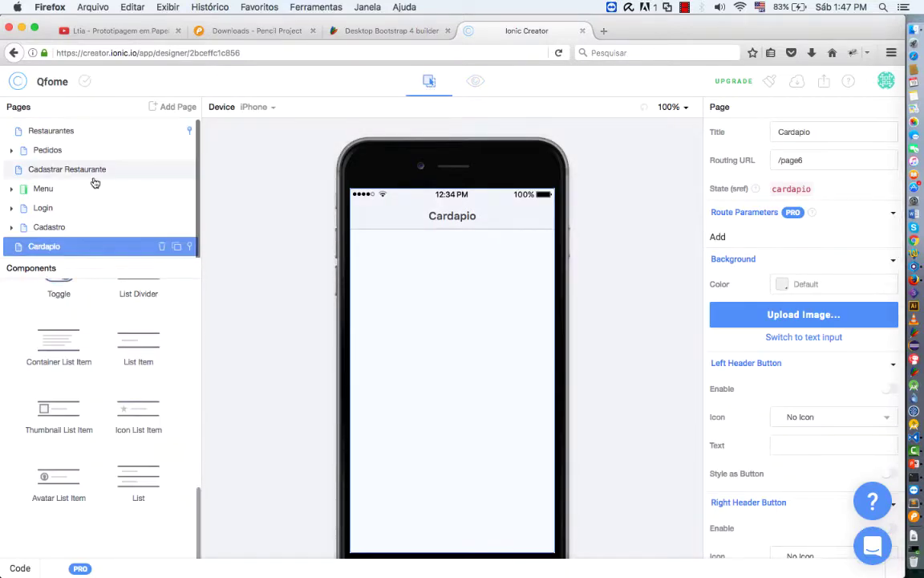
click(45, 189)
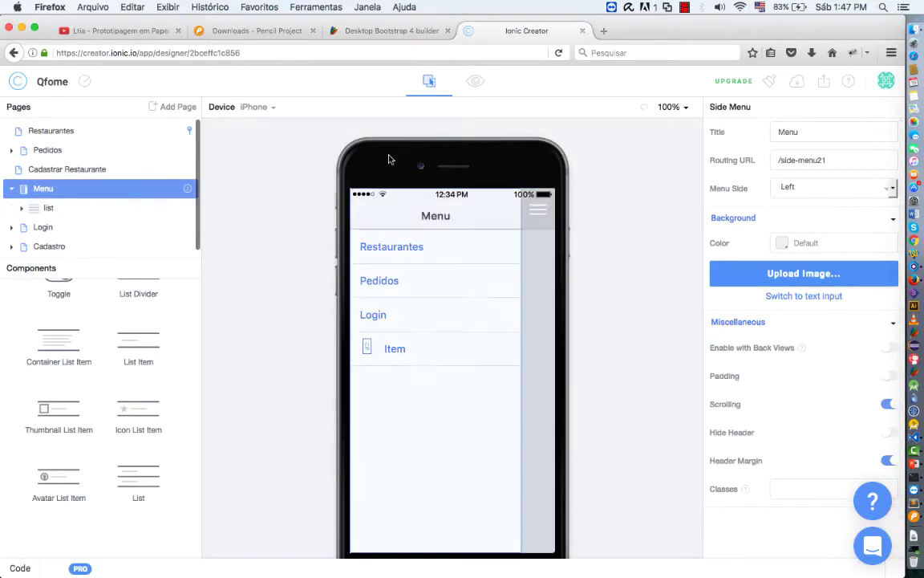
click(475, 83)
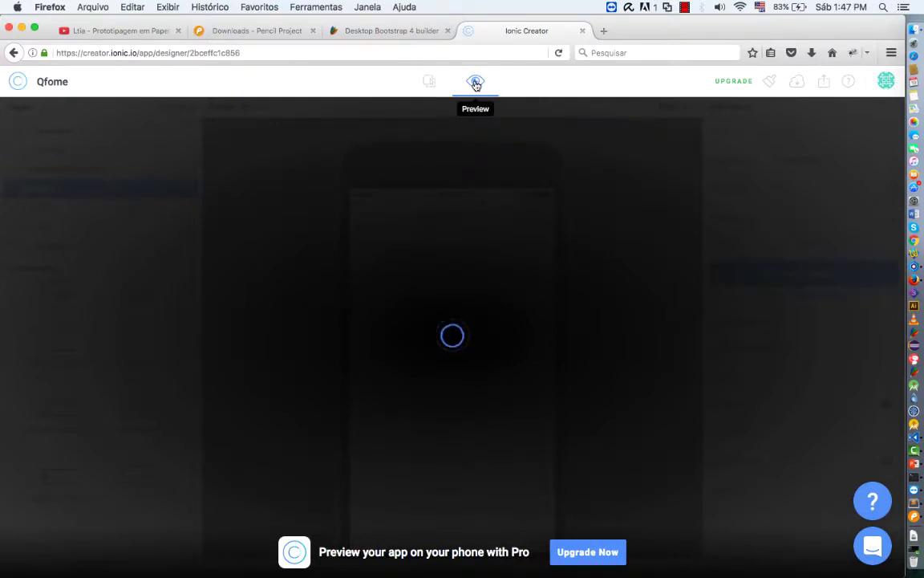
click(363, 212)
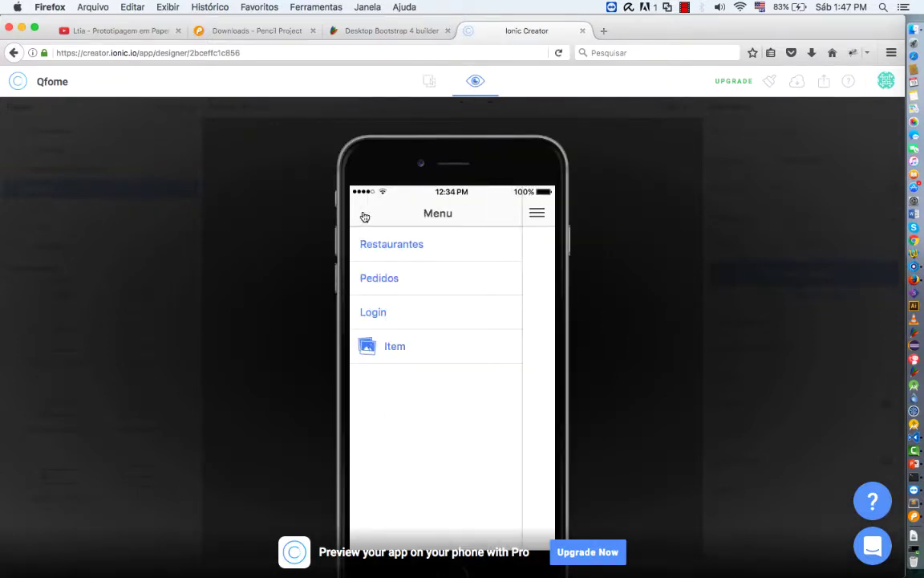
click(539, 213)
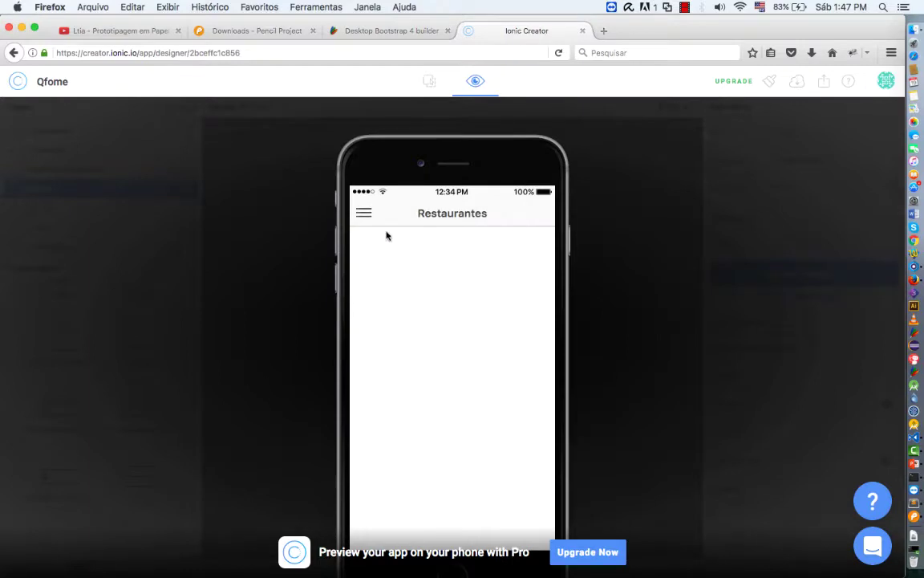
click(370, 218)
click(538, 213)
click(431, 83)
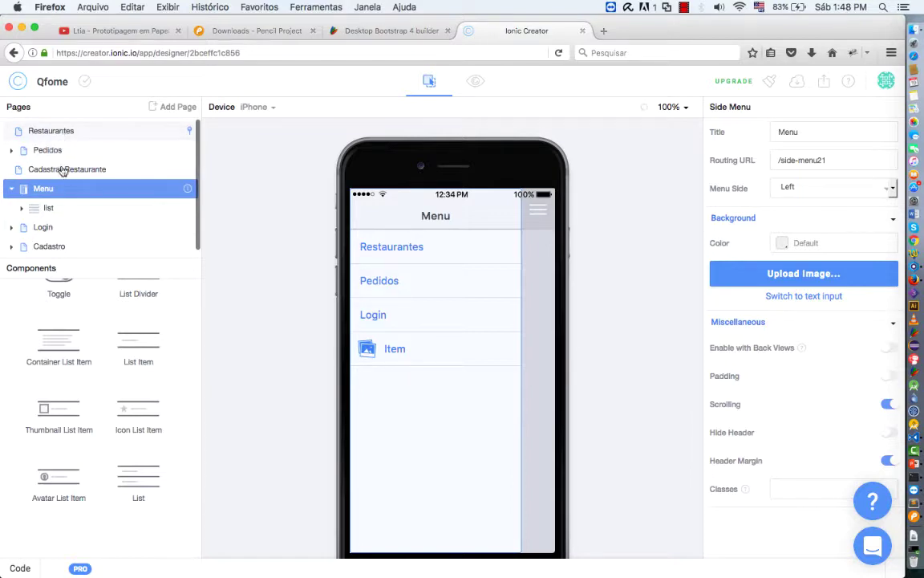
Check the Pedidos and Menu pages, then test side-menu links to Pedidos and Restaurantes in preview
click(14, 149)
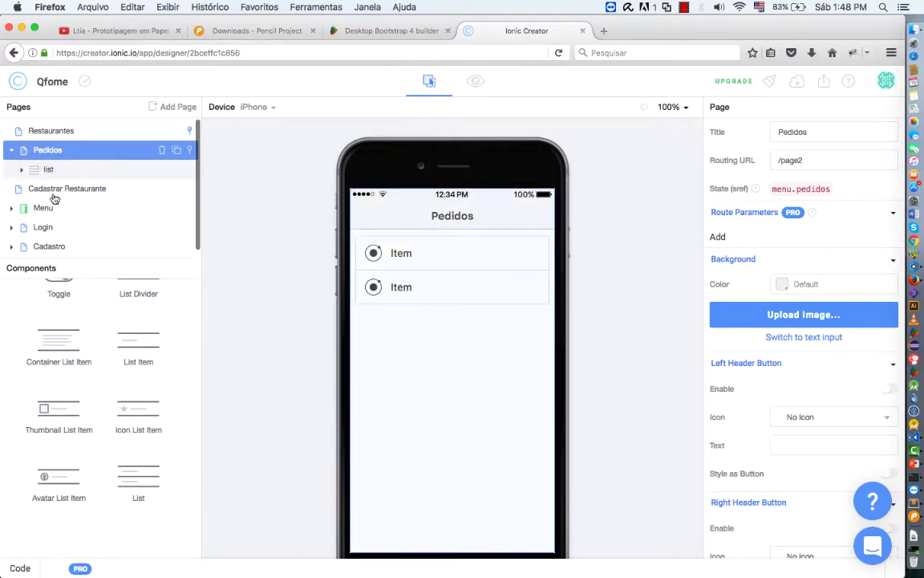
click(163, 211)
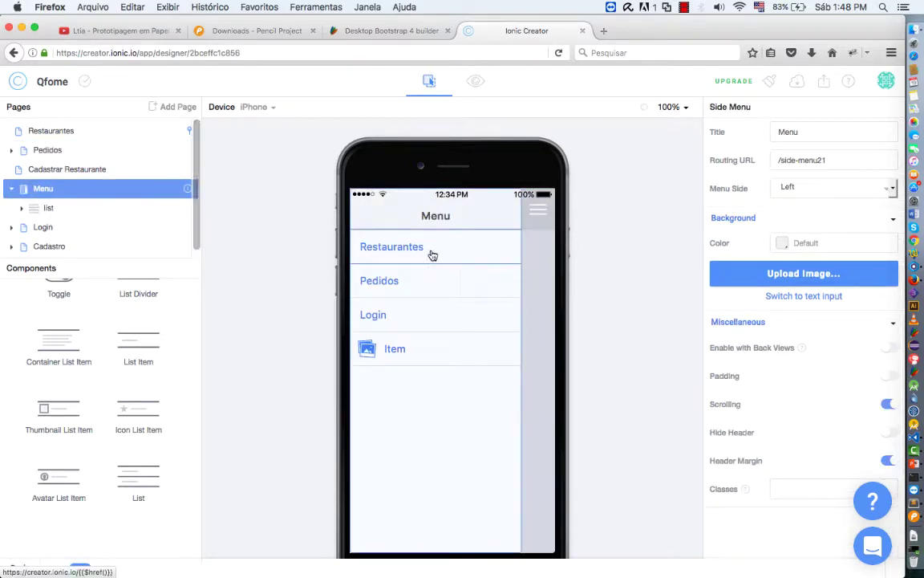
click(478, 83)
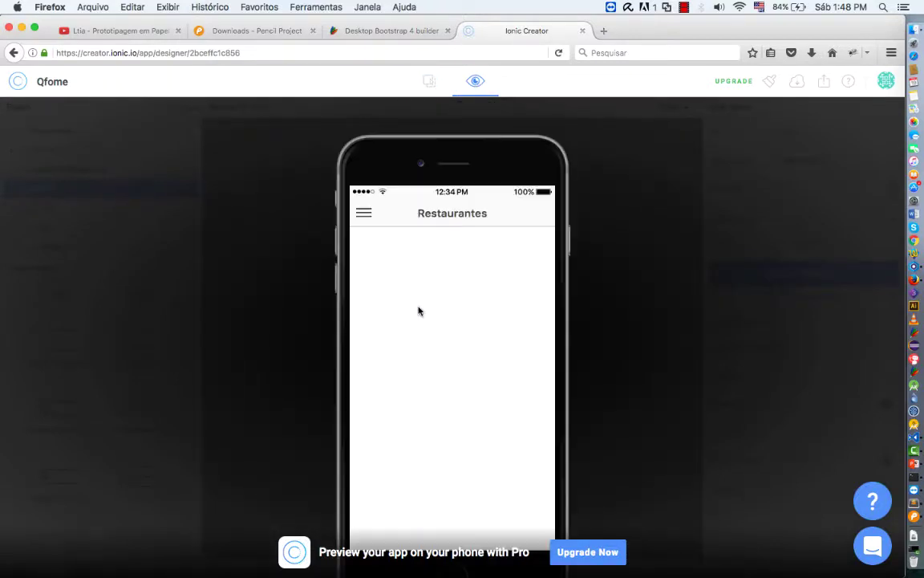
click(365, 214)
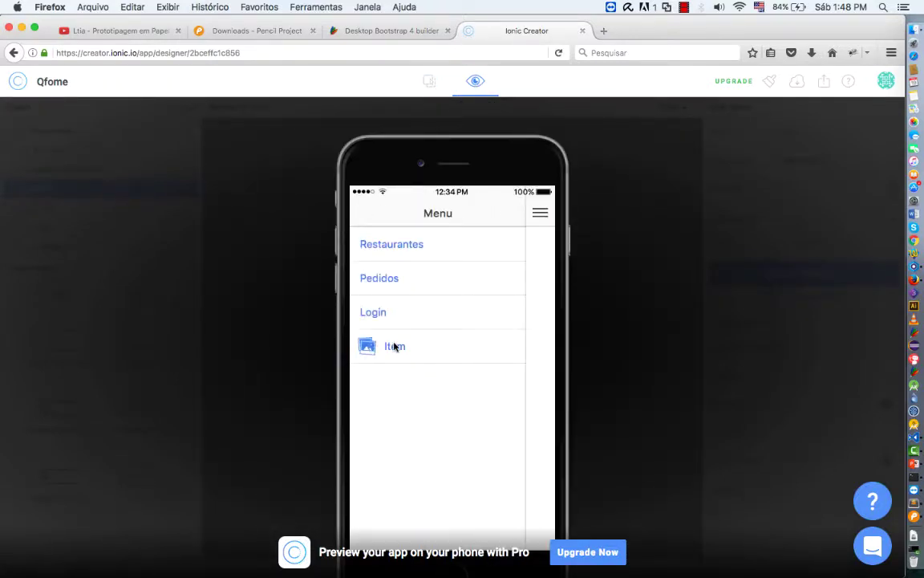
click(385, 278)
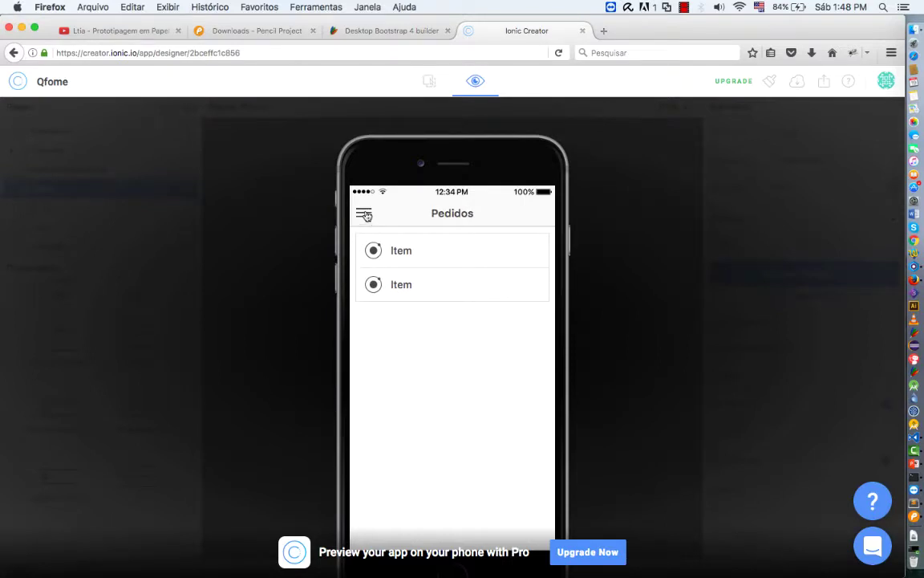
click(364, 212)
click(388, 250)
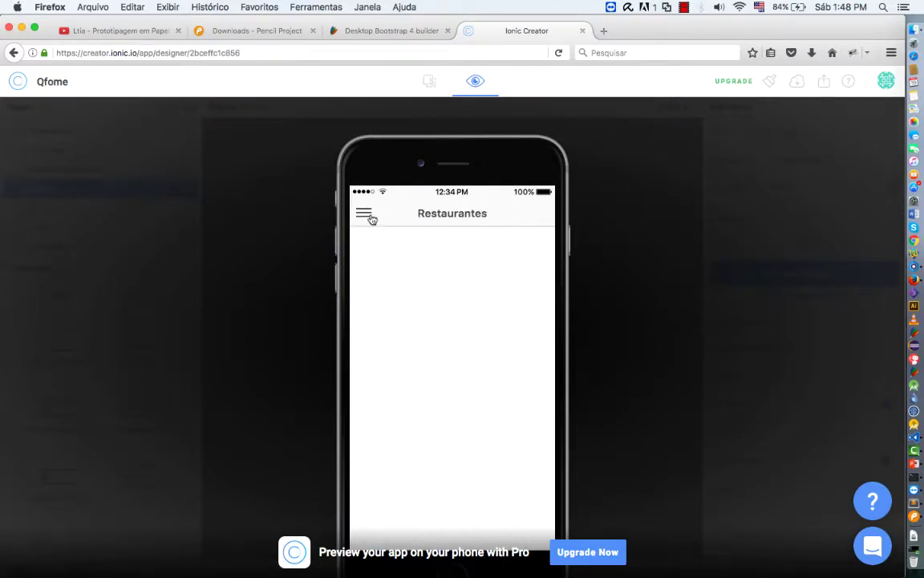
click(367, 215)
click(386, 282)
click(364, 213)
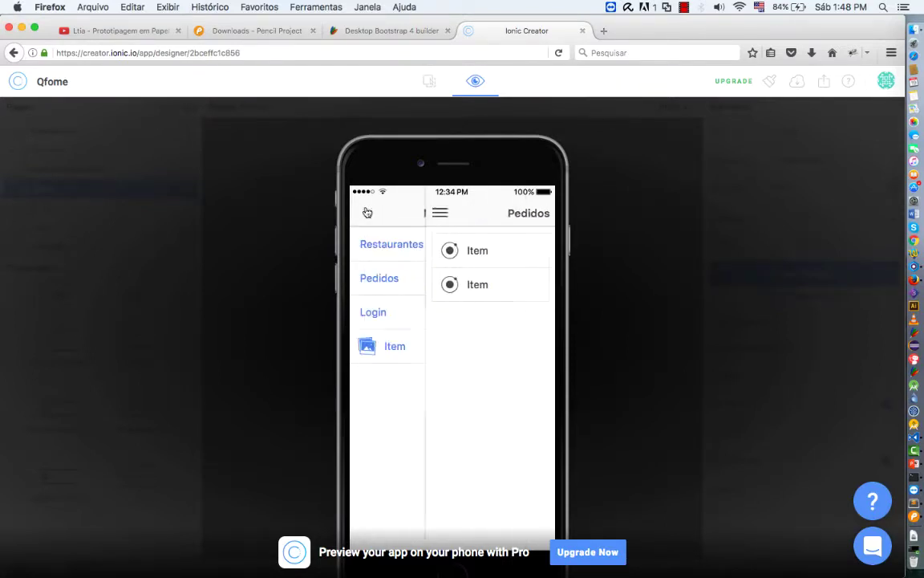
key(Escape)
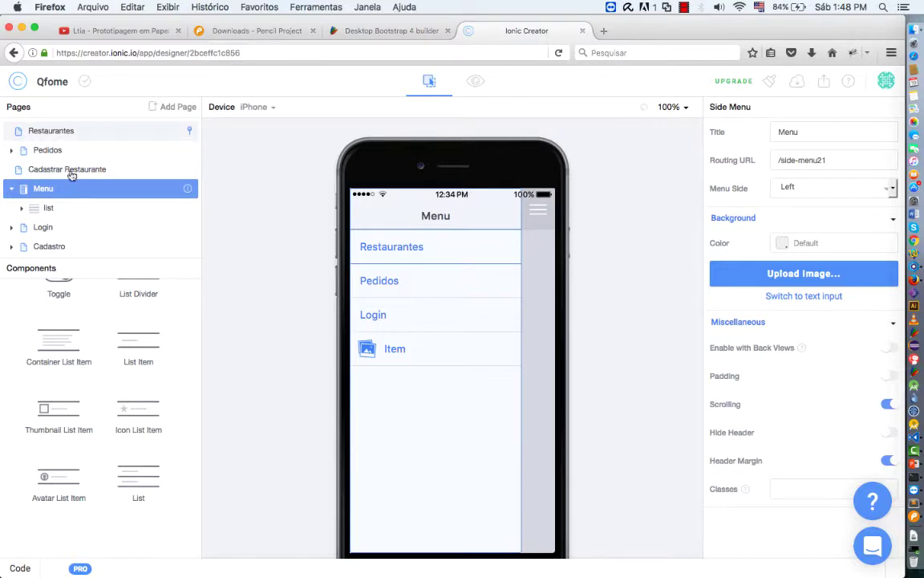
Scroll the Pencil Project downloads page listing the Linux, Windows and Mac OSX builds
scroll(73, 210, down, 1)
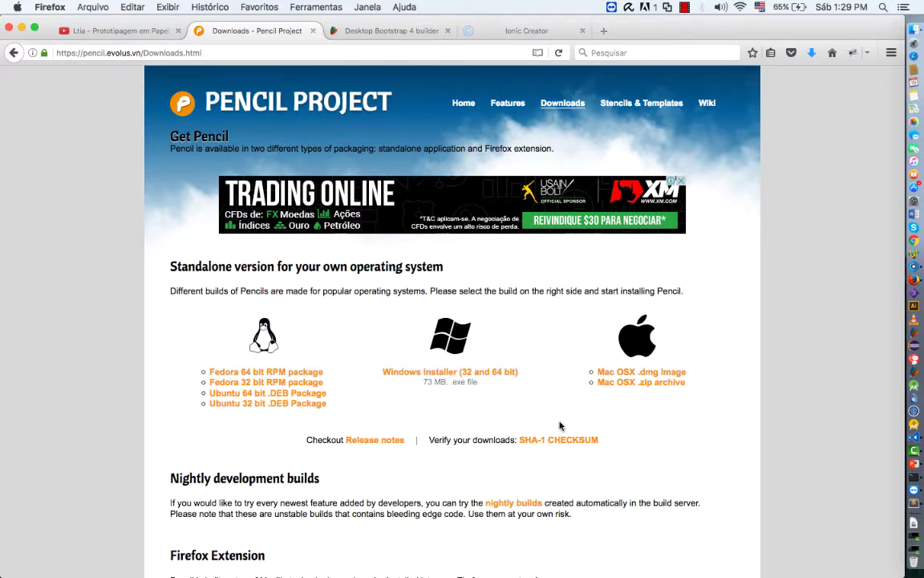
click(368, 32)
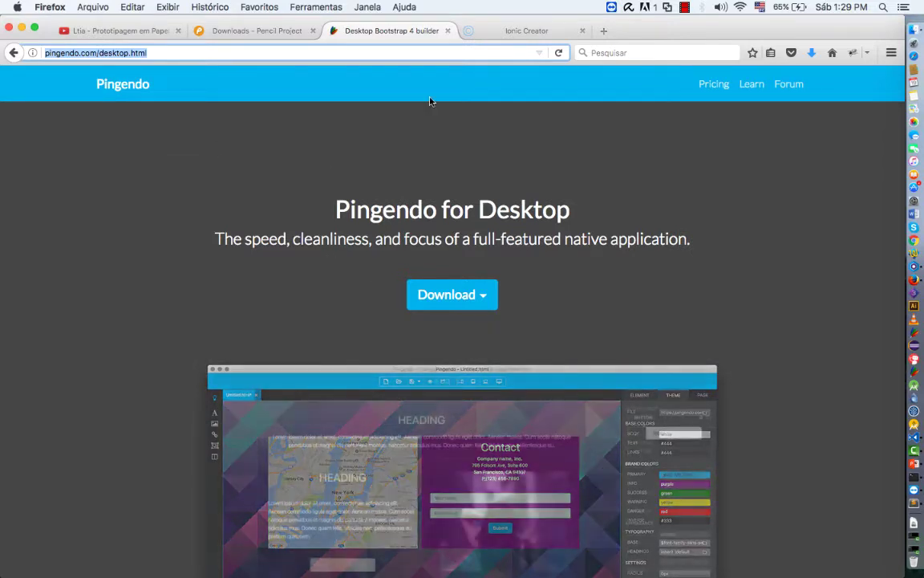
click(483, 32)
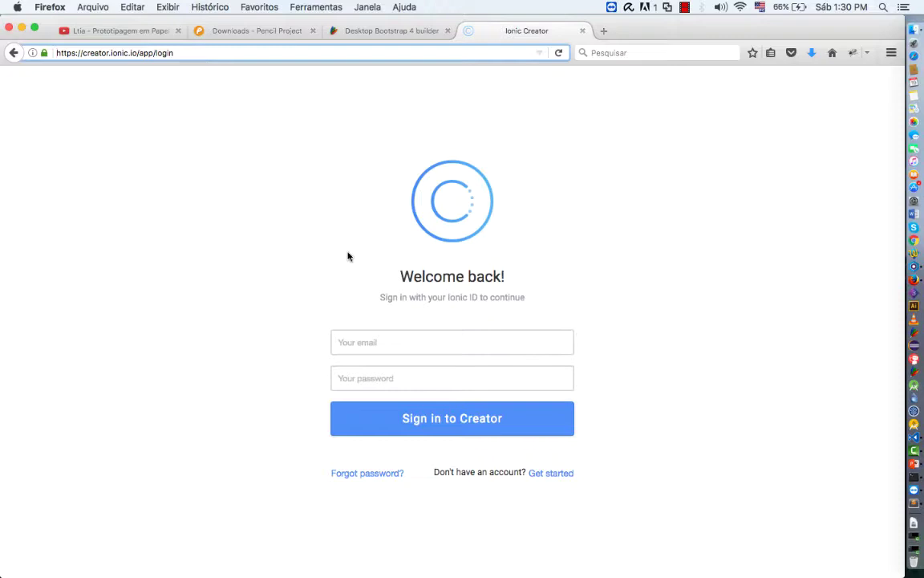
click(353, 32)
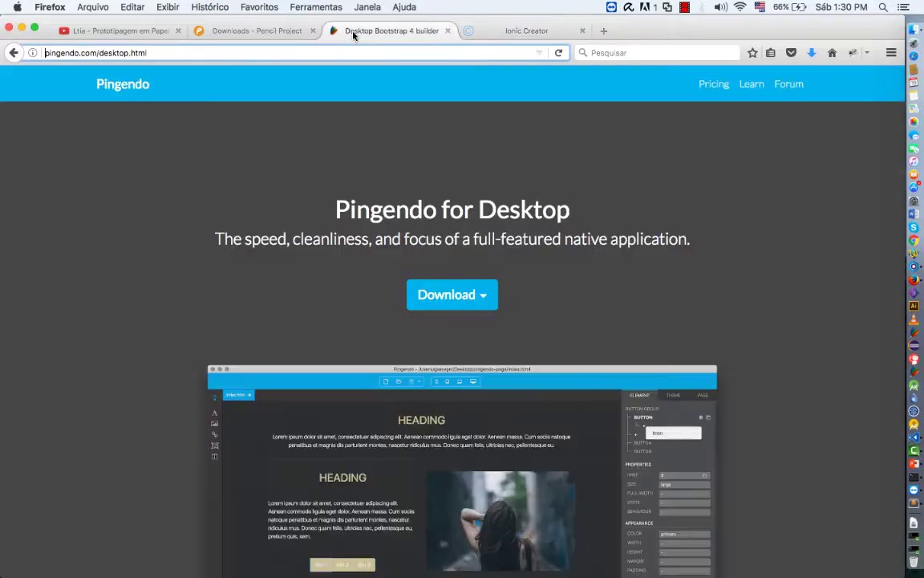
click(251, 30)
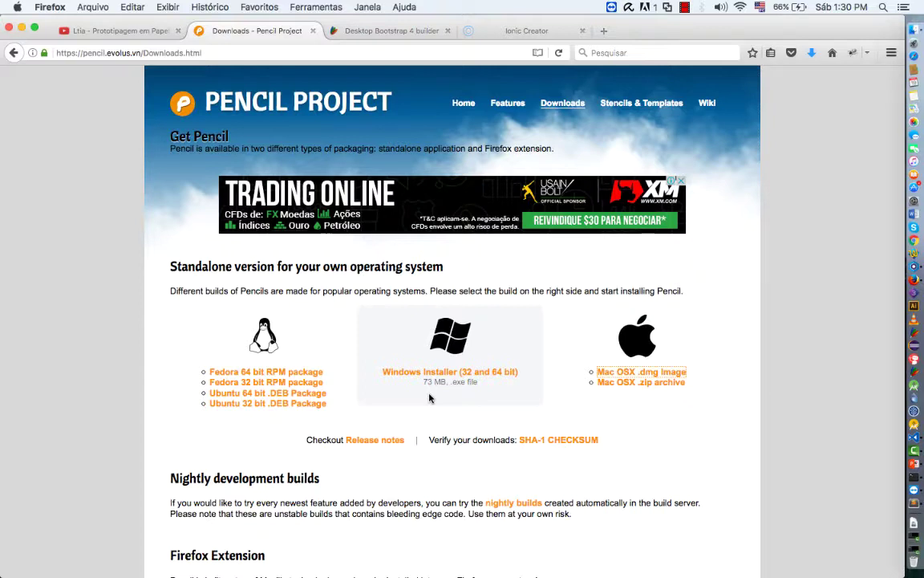
Switch to the Ionic Creator sign-in page in the browser
click(504, 32)
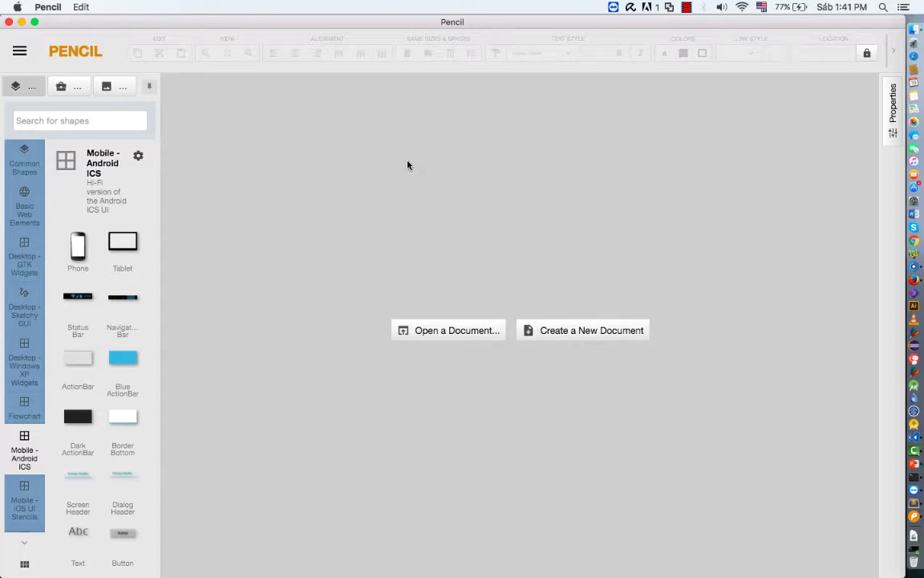
Compare the Mobile - iOS UI Stencils and Mobile - Android ICS shape collections, ending on Android ICS
click(27, 507)
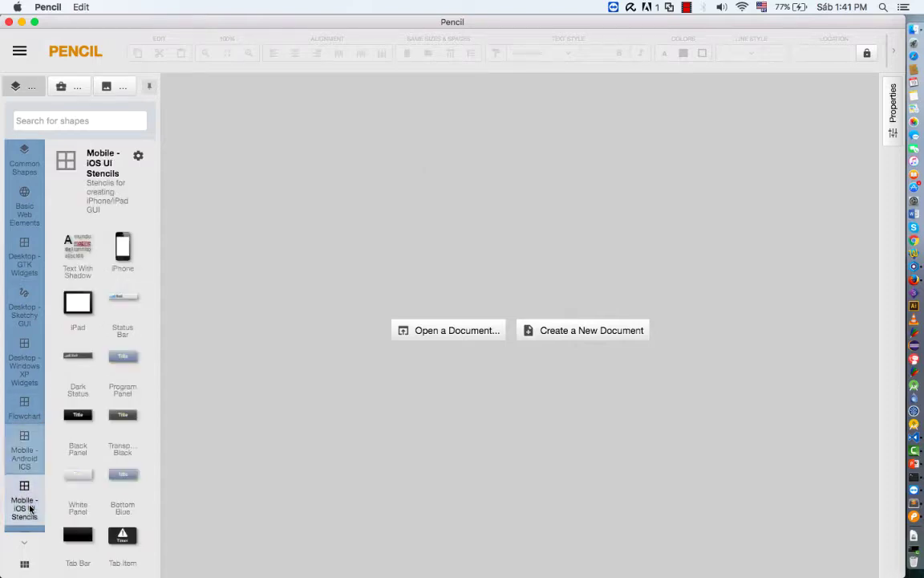
click(29, 462)
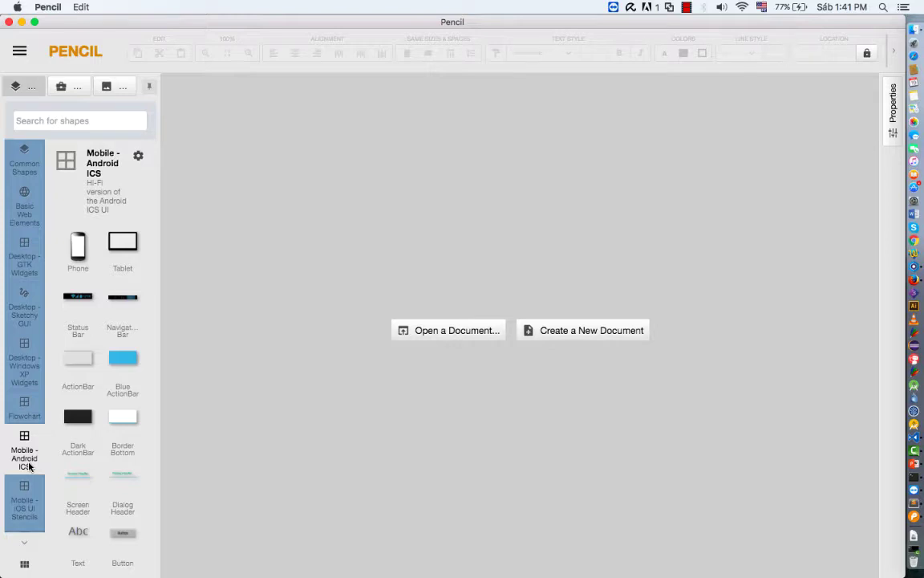
click(33, 508)
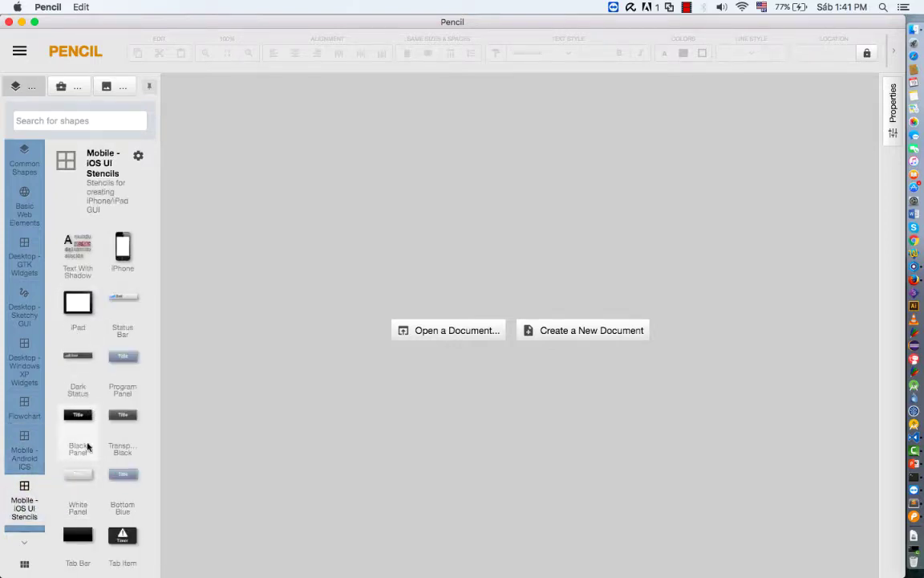
click(30, 453)
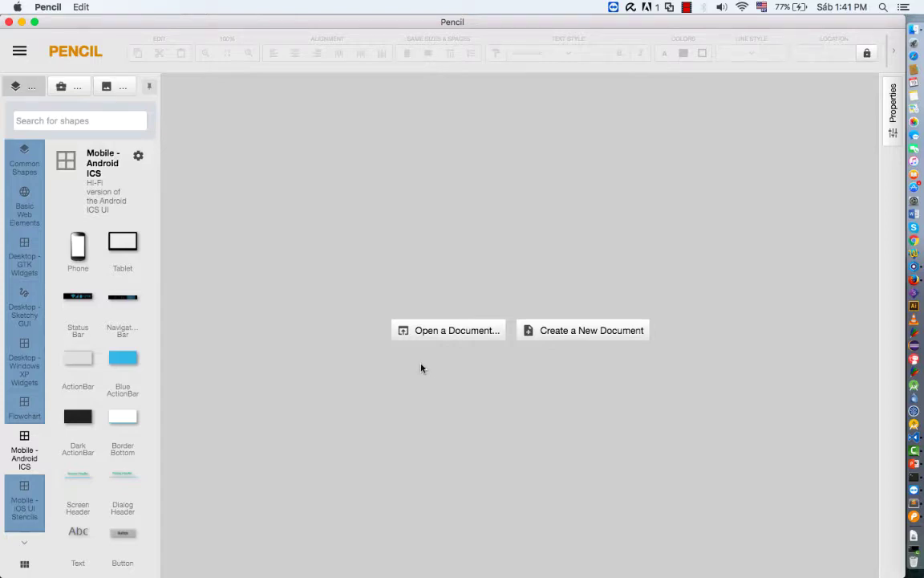
Create a new document, position an Android phone mockup near the page top, and add an action bar
click(534, 332)
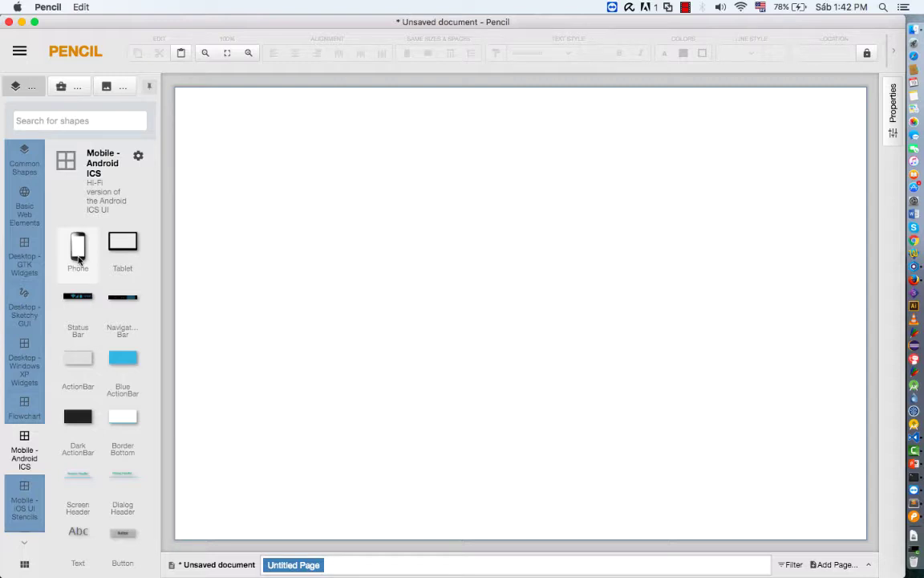
drag(79, 260, 473, 324)
drag(365, 113, 376, 180)
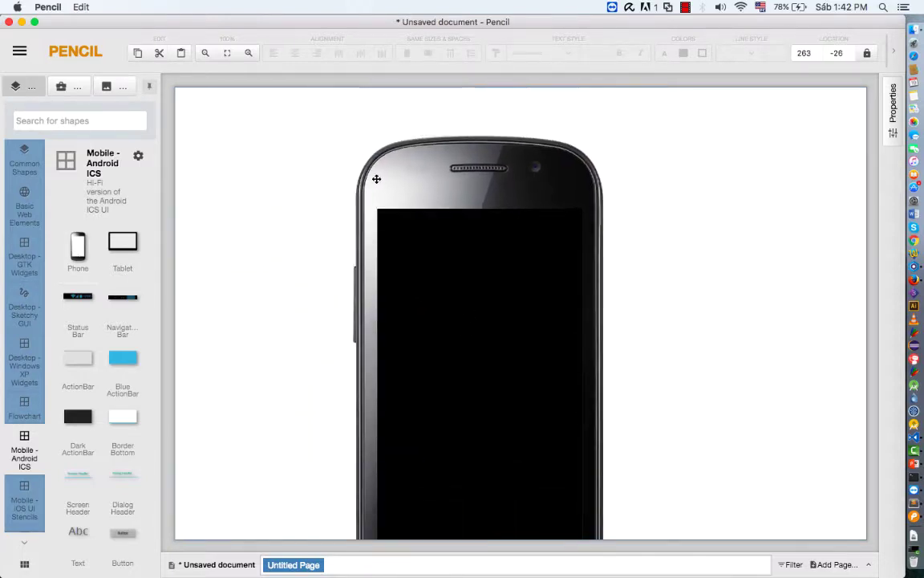
drag(355, 137, 363, 89)
drag(387, 469, 429, 477)
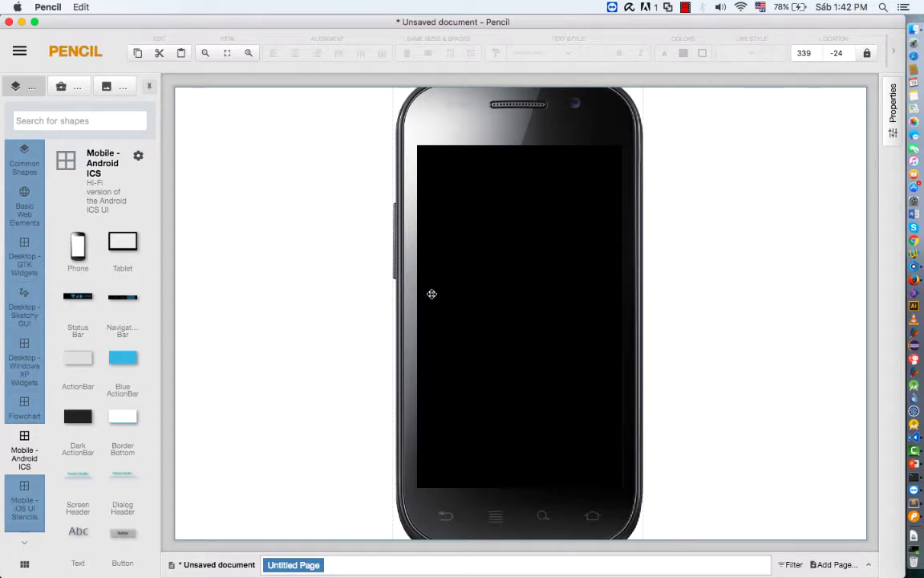
scroll(410, 250, up, 3)
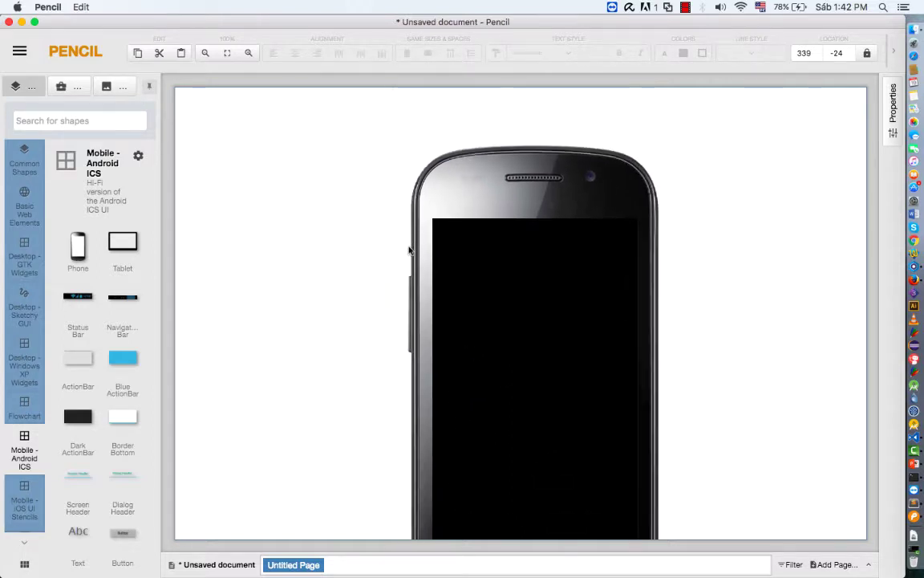
click(410, 250)
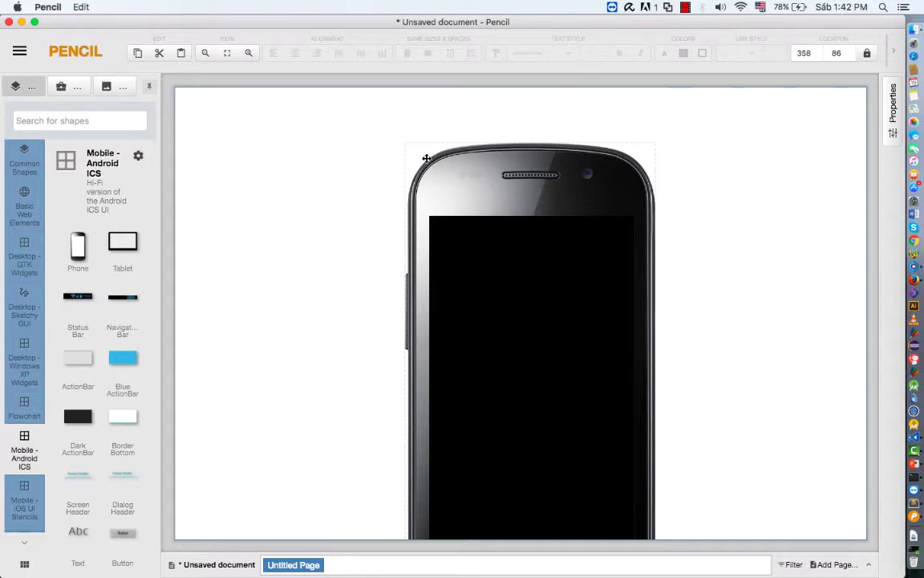
drag(407, 145, 392, 78)
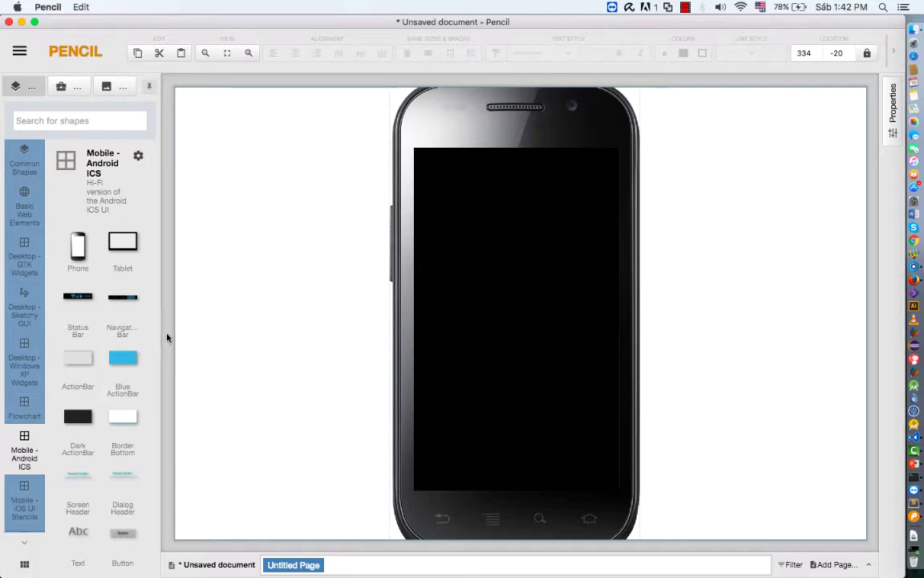
drag(78, 358, 516, 170)
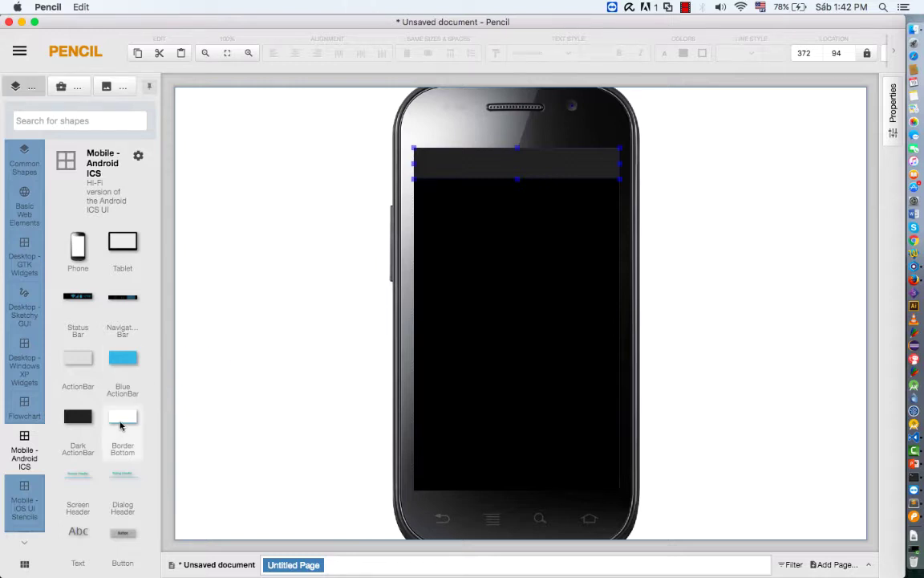
Scroll the shapes panel and switch to the Mobile - iOS UI Stencils collection
scroll(121, 425, down, 8)
scroll(121, 425, down, 3)
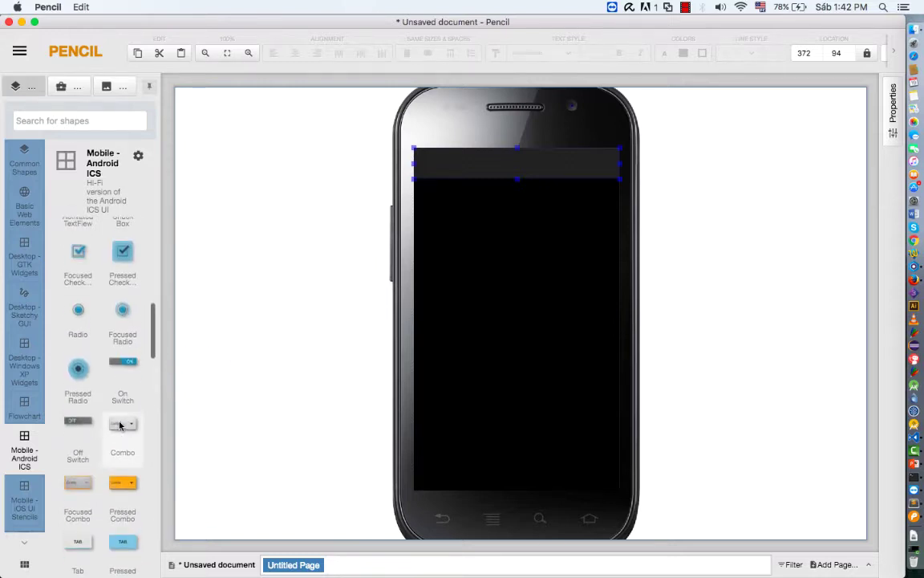
click(24, 501)
scroll(101, 337, up, 5)
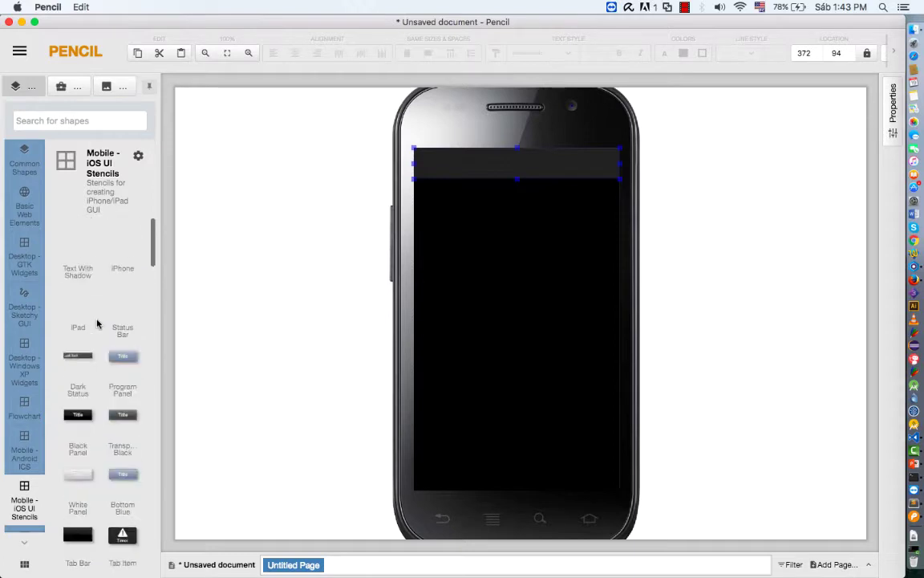
Swap the Android phone and its action bar for an iPhone mockup centred on the page
drag(126, 251, 282, 304)
key(Delete)
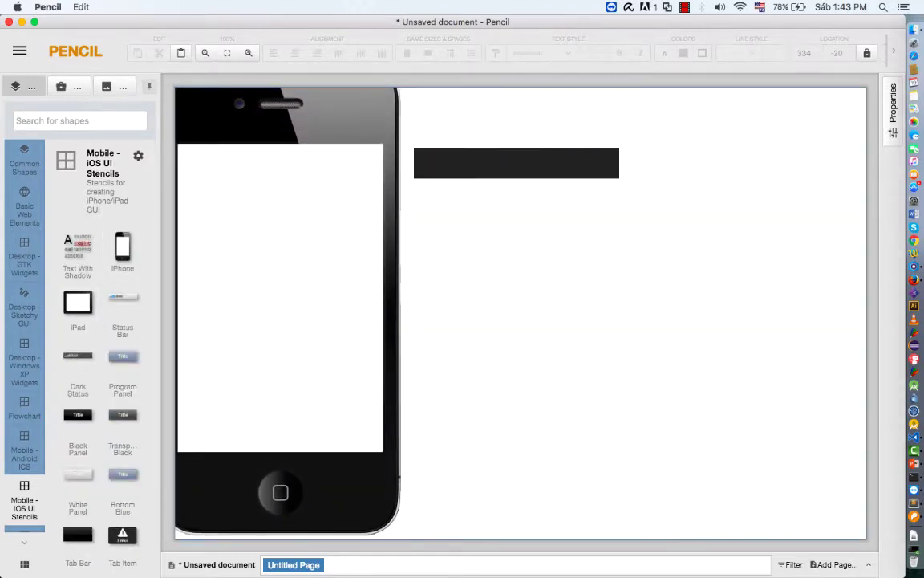
click(516, 159)
key(Delete)
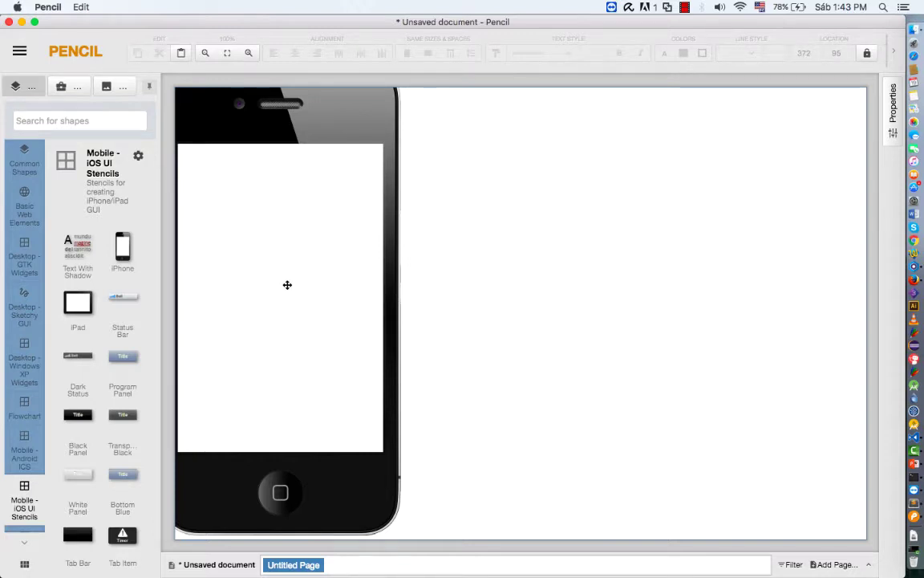
drag(286, 282, 514, 295)
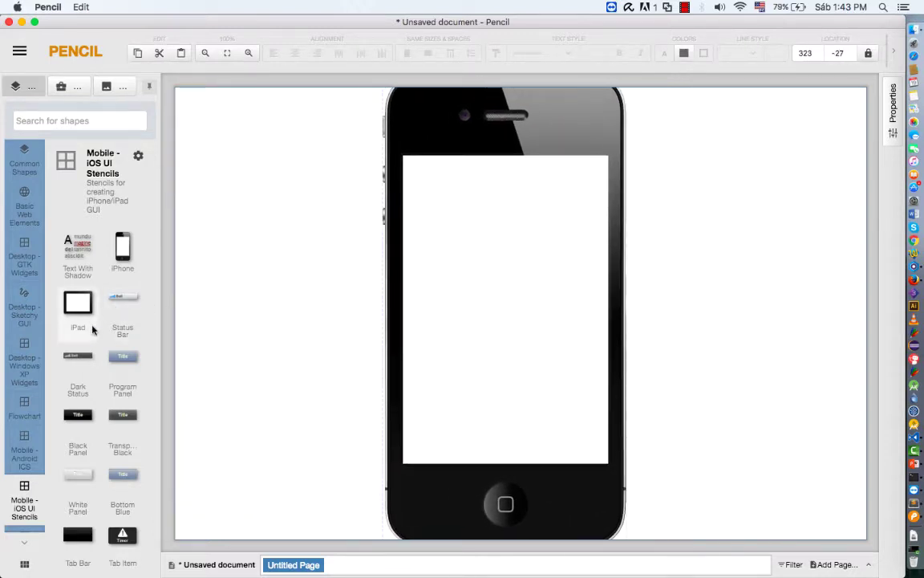
scroll(77, 435, down, 5)
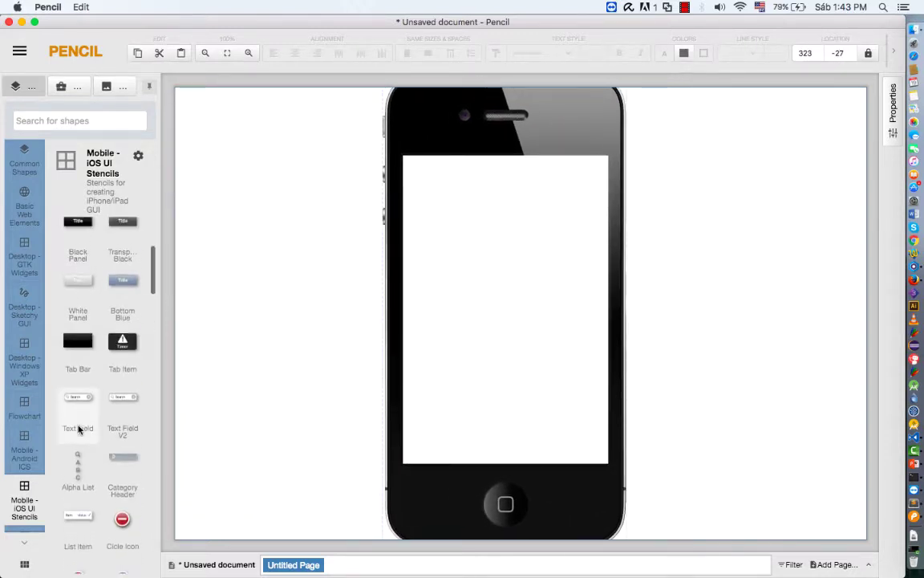
scroll(79, 427, up, 5)
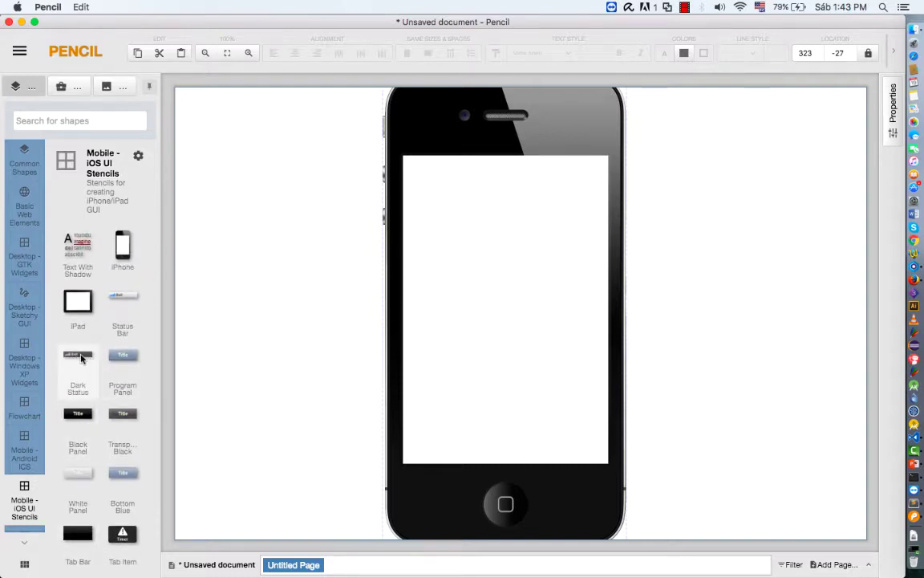
Add a dark status bar (Bell, 4:20 PM) and a Search text field to the iPhone screen
drag(86, 361, 507, 164)
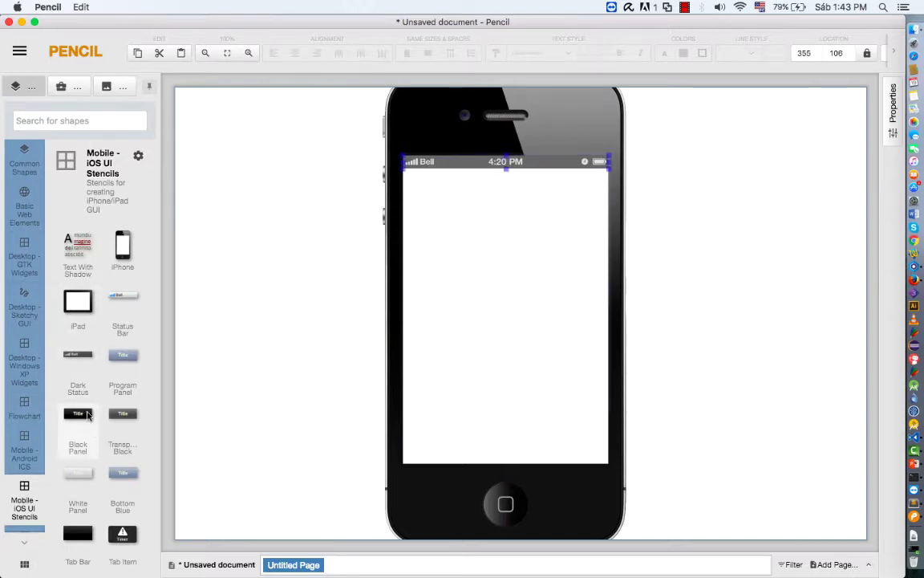
scroll(83, 415, down, 5)
scroll(93, 465, down, 5)
scroll(93, 465, up, 2)
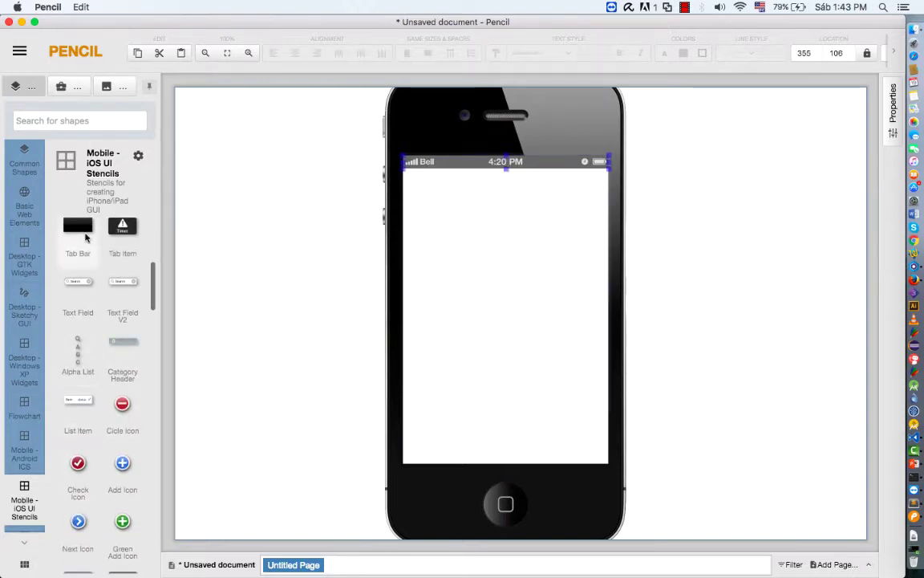
drag(76, 290, 507, 194)
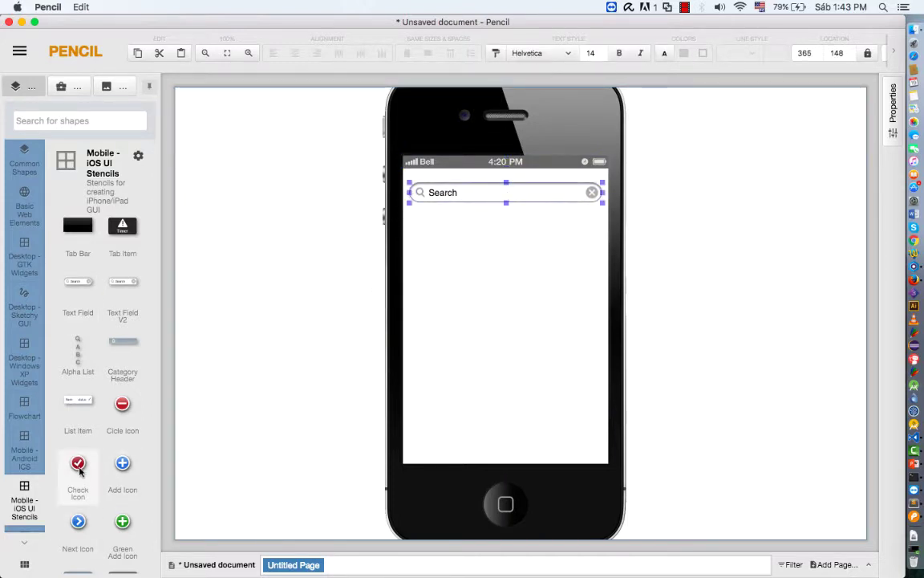
scroll(107, 395, up, 2)
scroll(107, 395, up, 4)
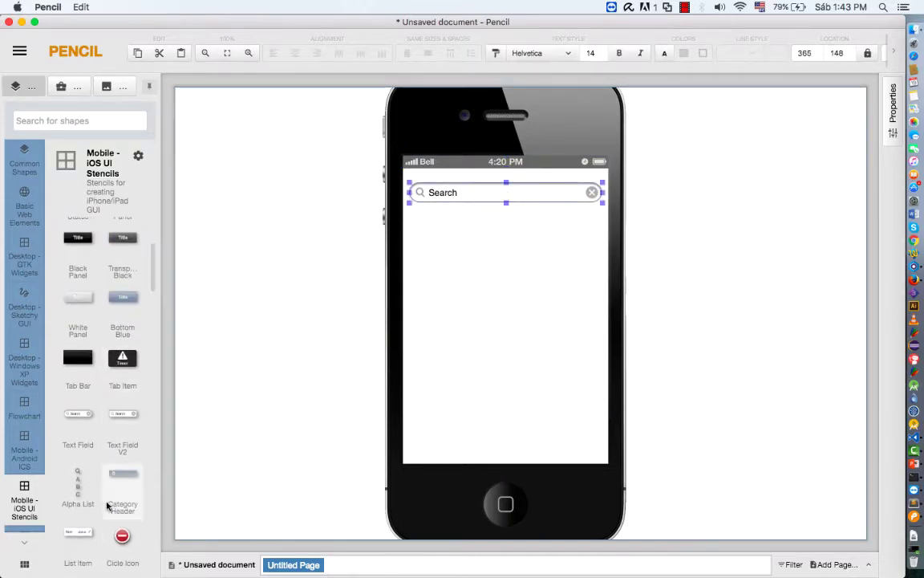
scroll(122, 375, up, 3)
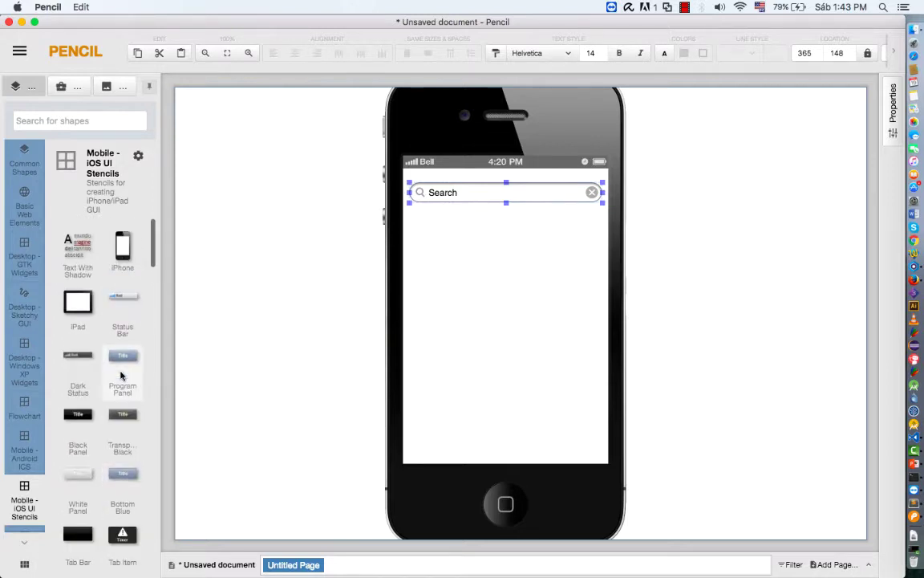
Add a narrowed blue button labelled 'Login' and move it lower, beneath the Search field
drag(122, 355, 507, 258)
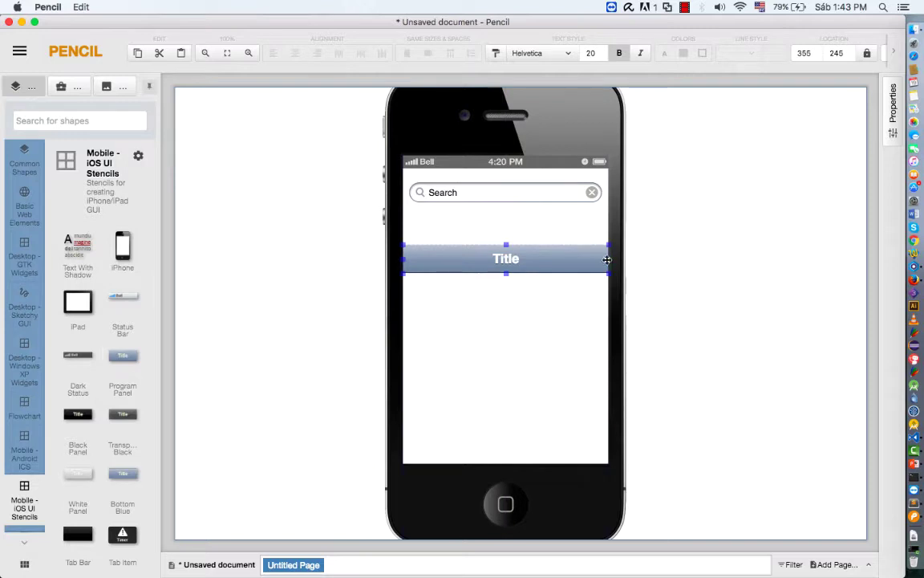
drag(607, 260, 559, 259)
drag(472, 259, 499, 252)
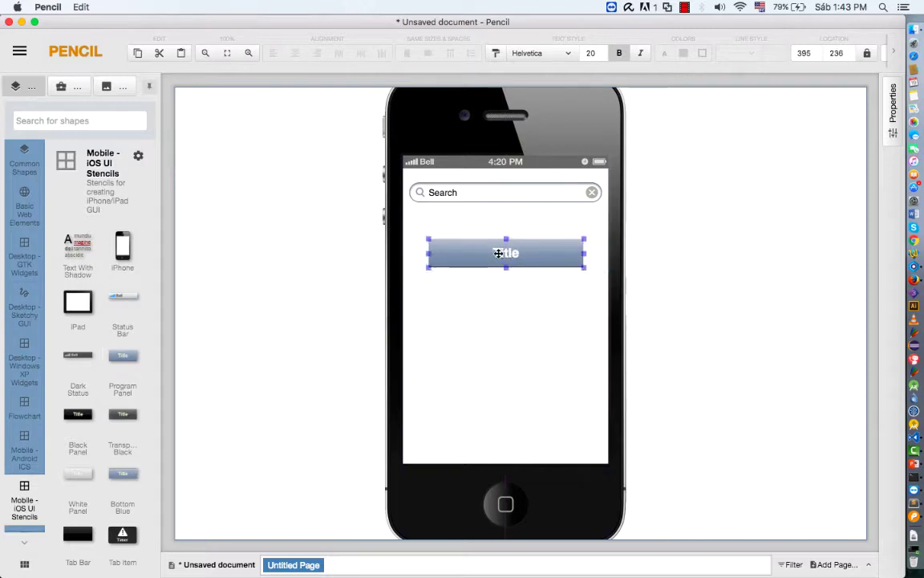
double_click(499, 253)
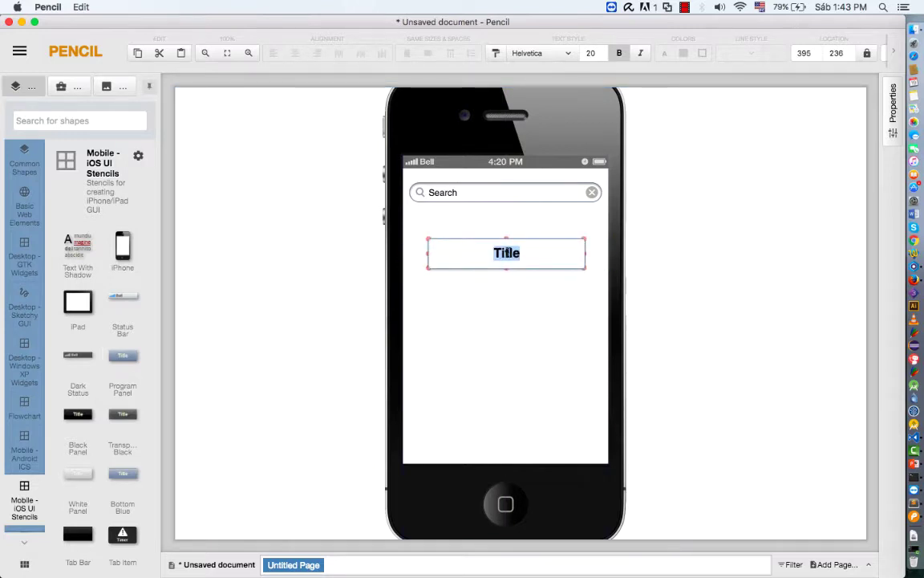
text(Cda)
key(BackSpace)
key(BackSpace)
key(BackSpace)
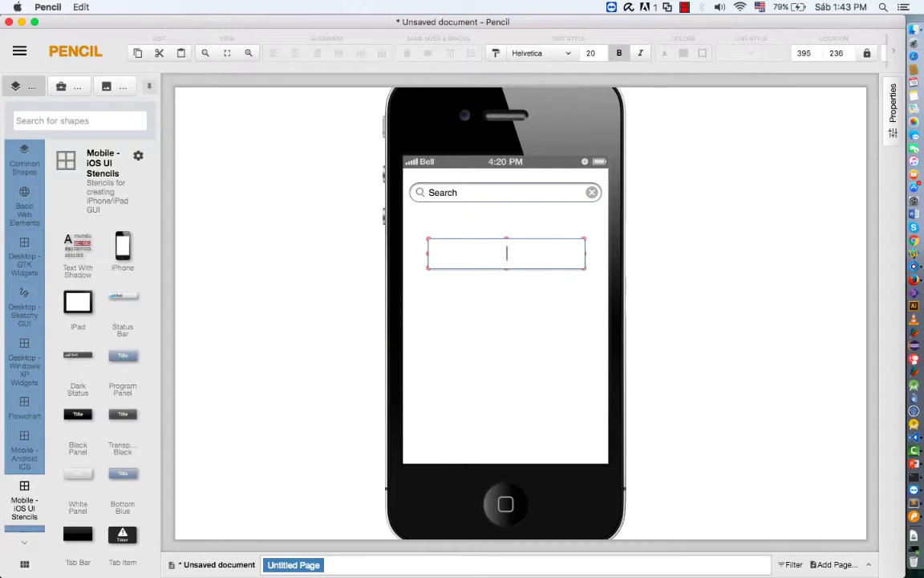
text(Login)
click(510, 303)
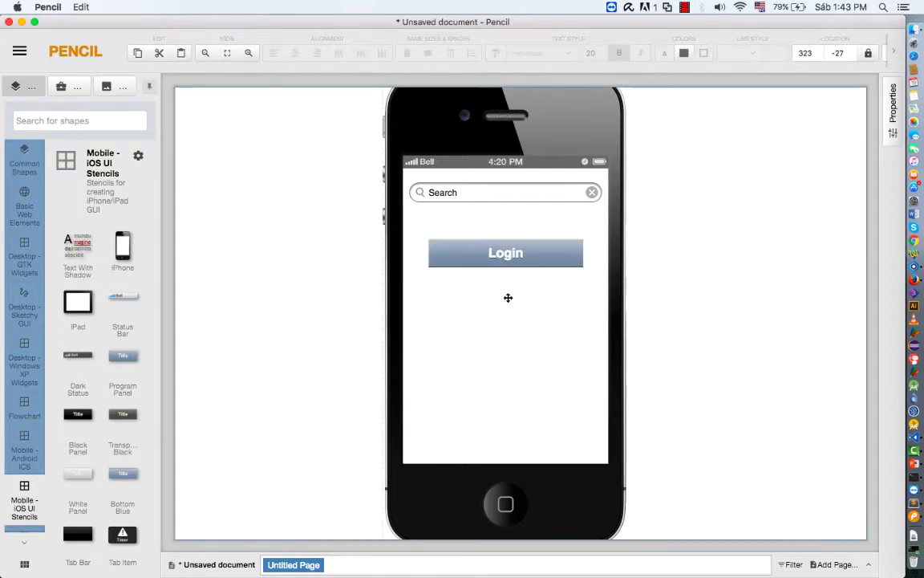
drag(501, 258, 501, 335)
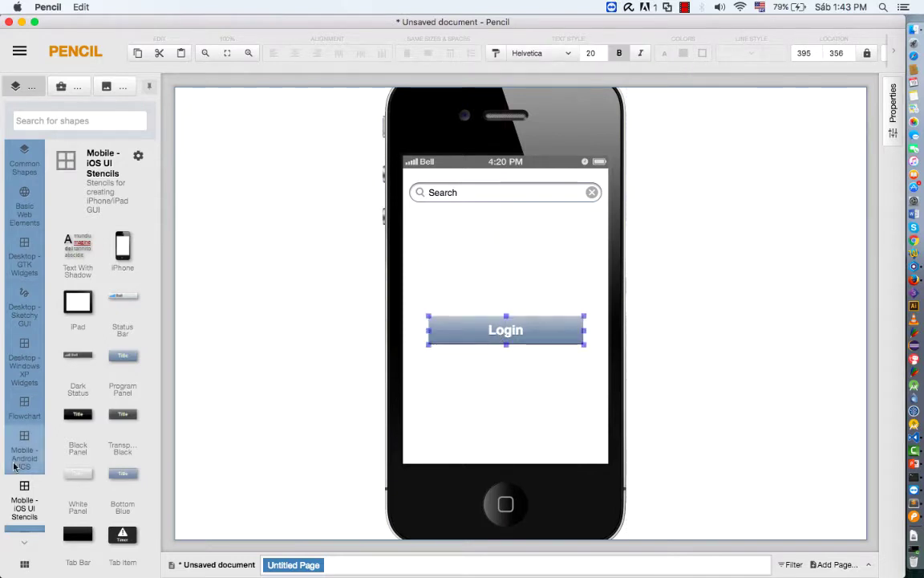
Place a second button panel under Login and label it 'Cadastro'
drag(123, 356, 586, 383)
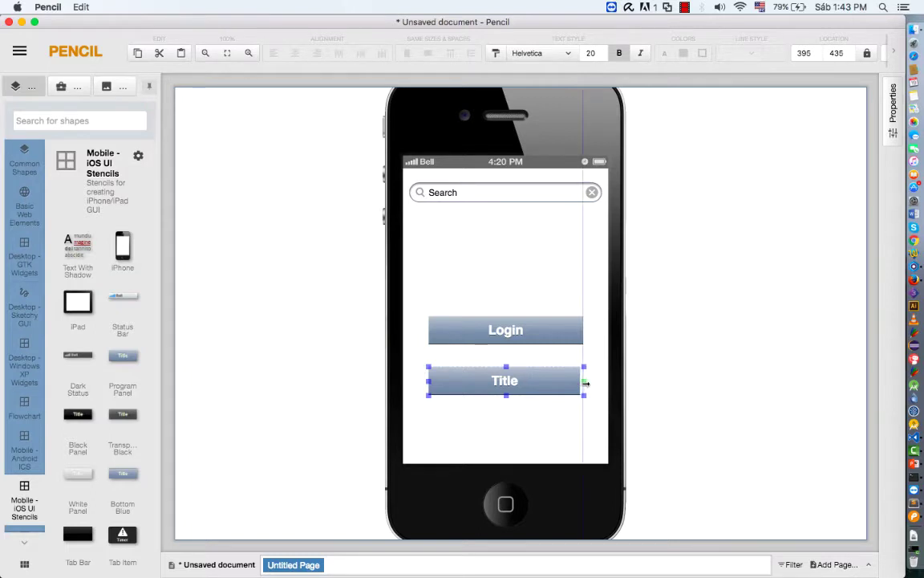
double_click(521, 382)
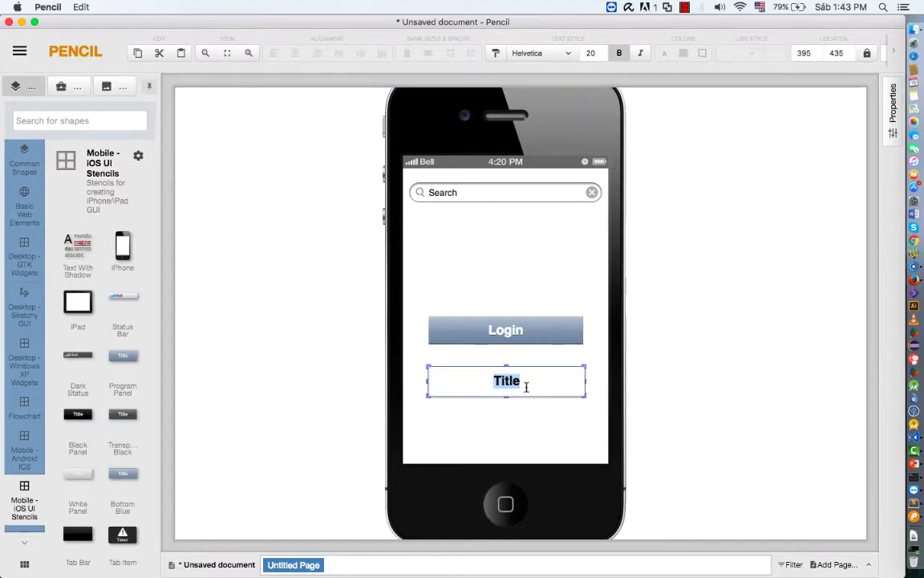
text(Cadastro)
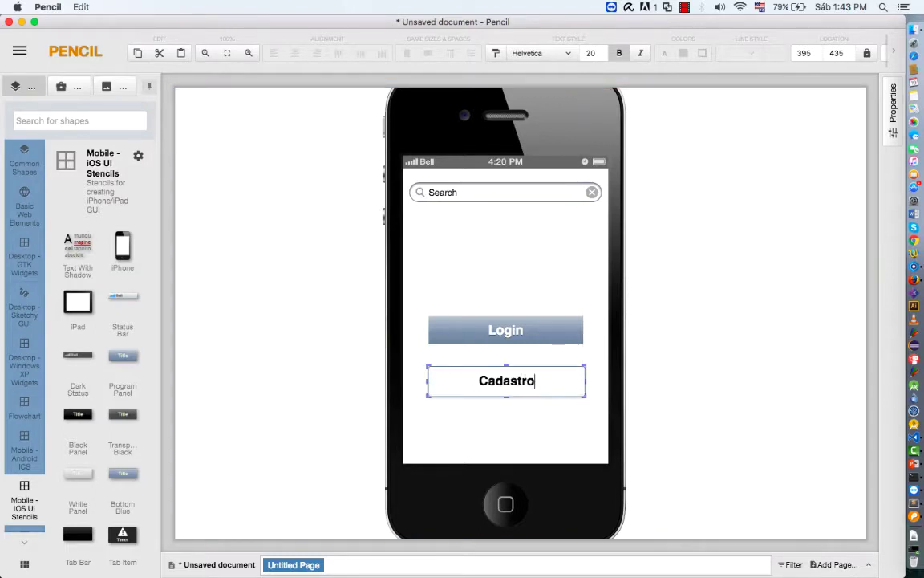
click(491, 422)
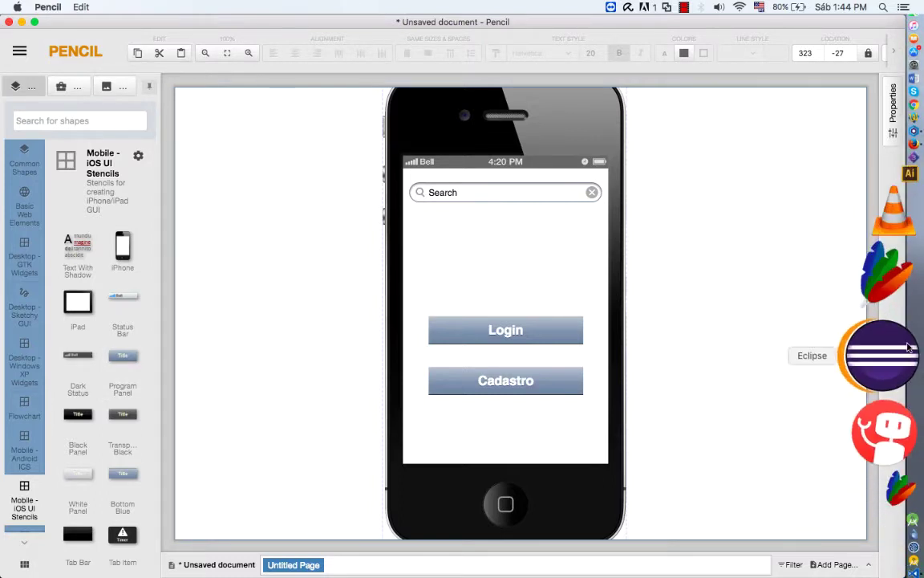
Sign in to Ionic Creator in Firefox with the account e-mail and password
click(887, 278)
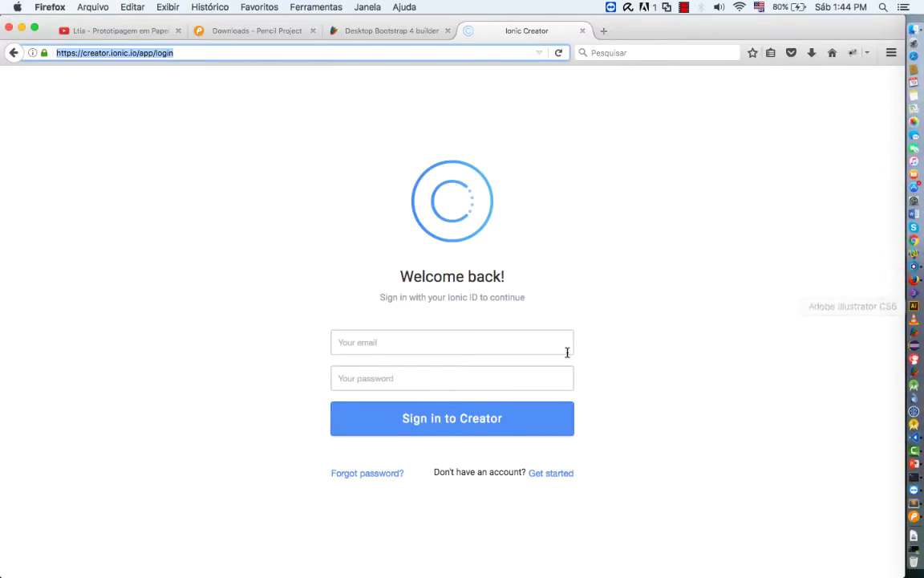
click(489, 347)
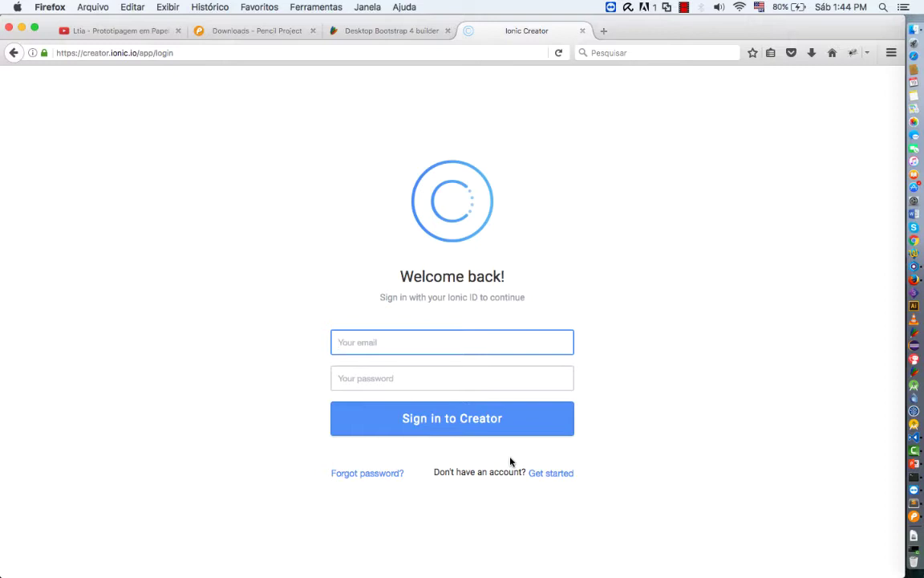
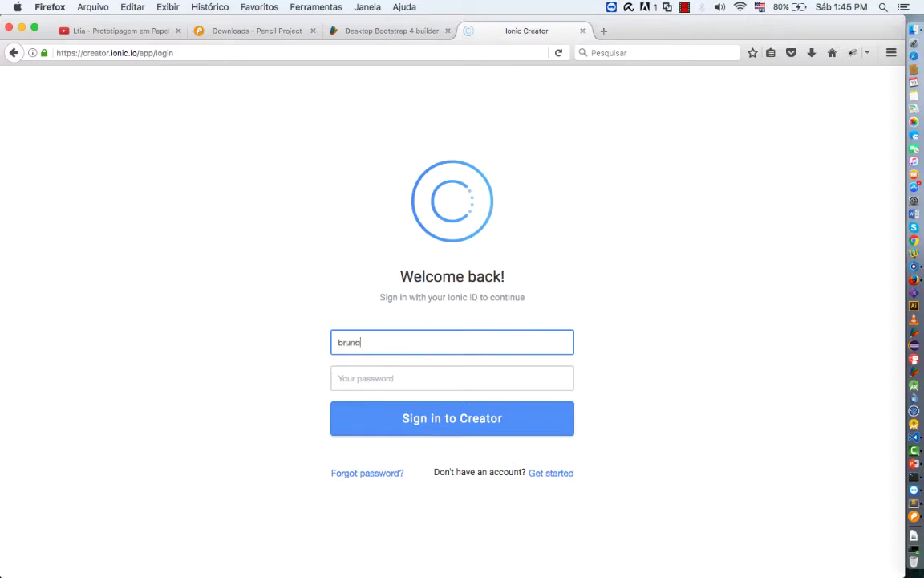
key(Tab)
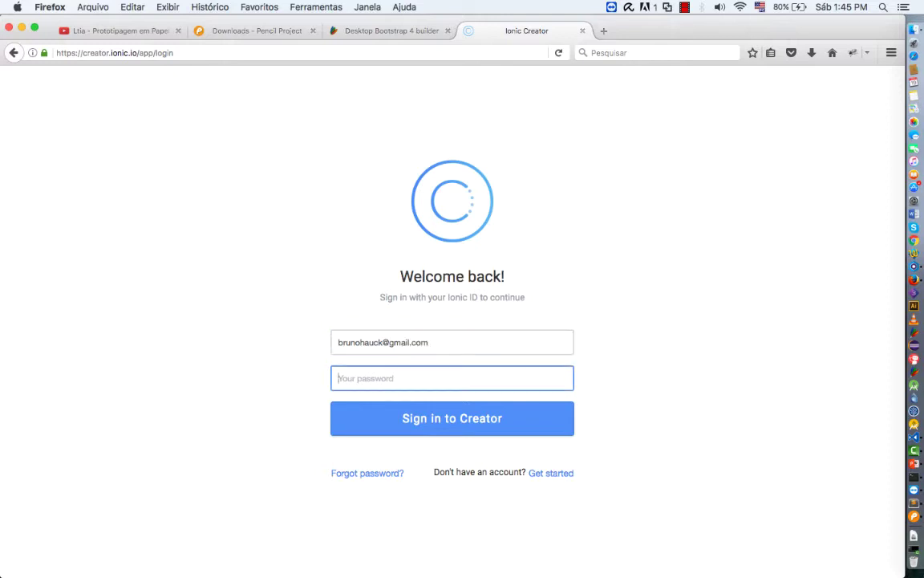
text(•••••••••••)
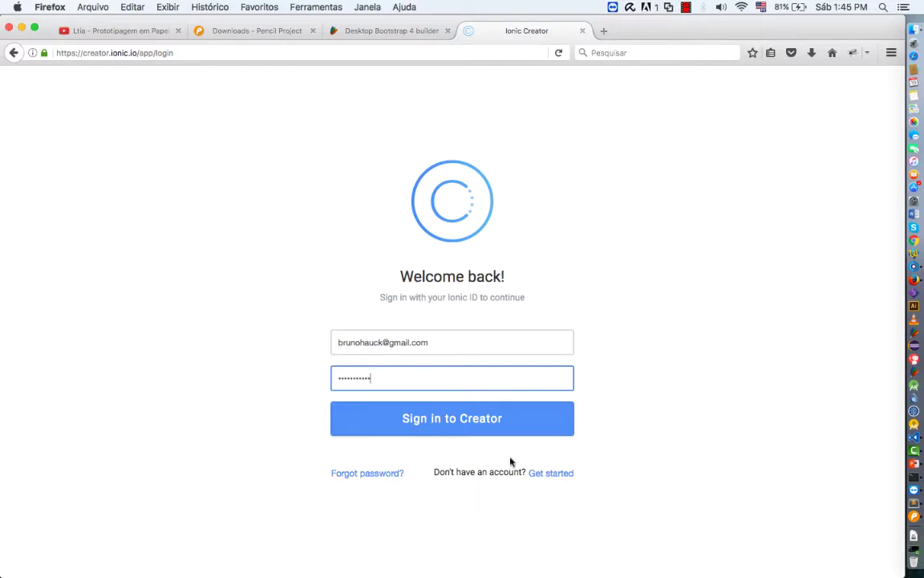
click(482, 436)
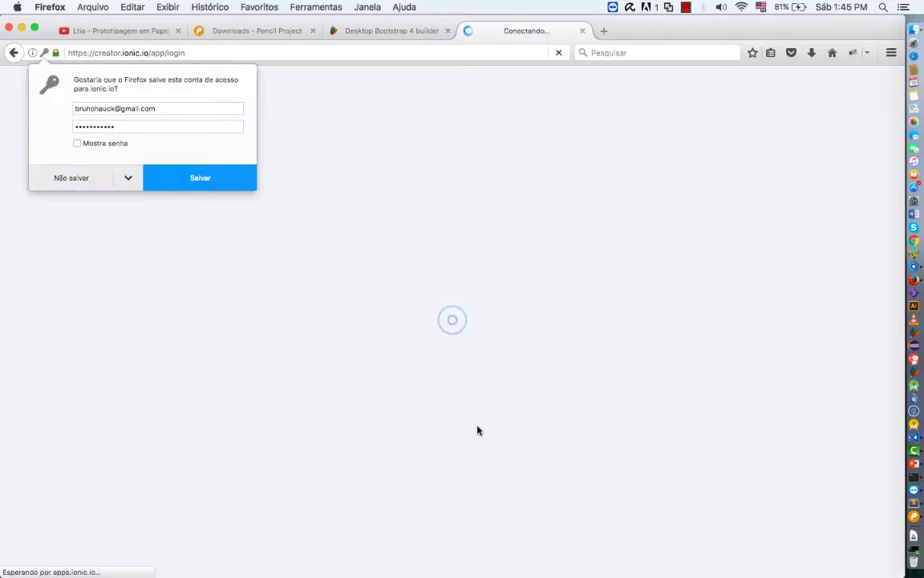
Decline Firefox's save-password prompt and open the Qfome project from the dashboard
click(77, 179)
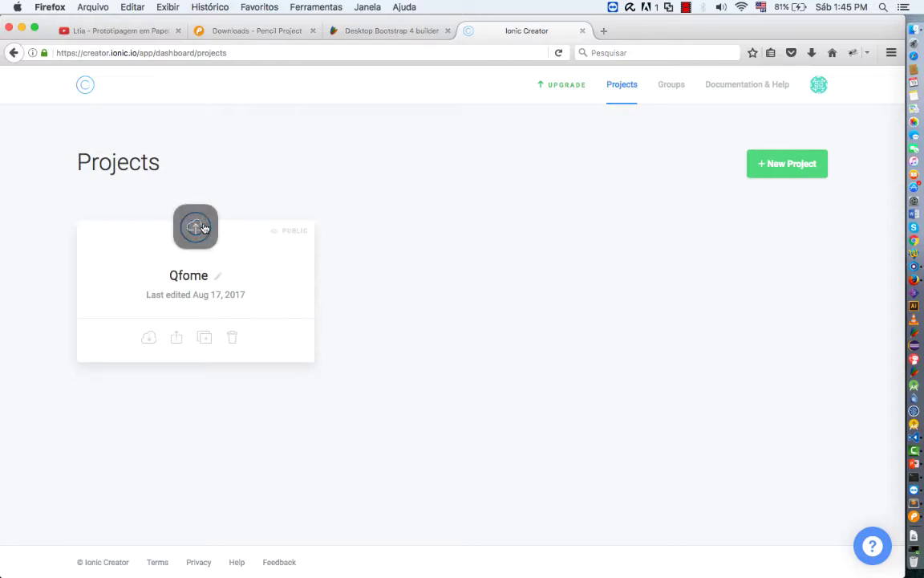
click(195, 278)
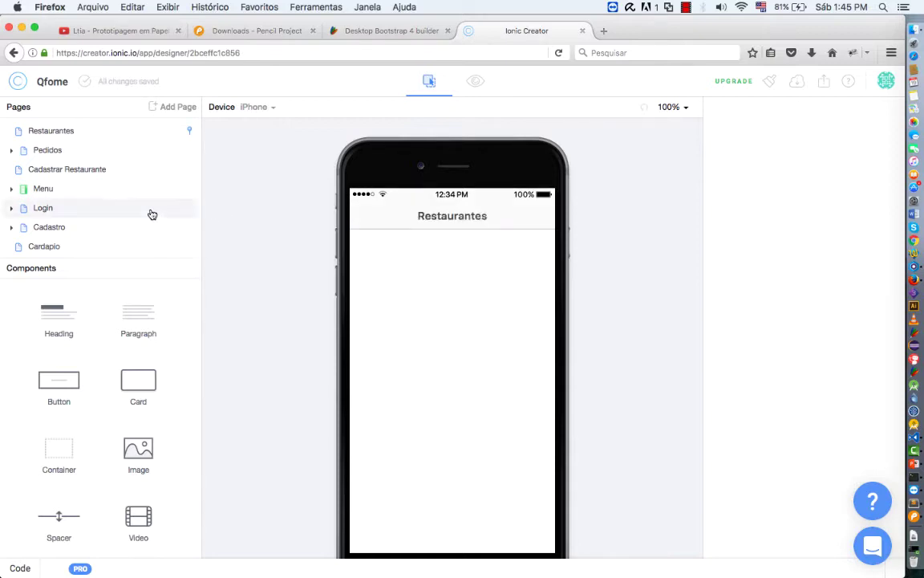
Browse the Components panel, then open the Cadastro page with its Name, Email and Password form
scroll(121, 197, down, 1)
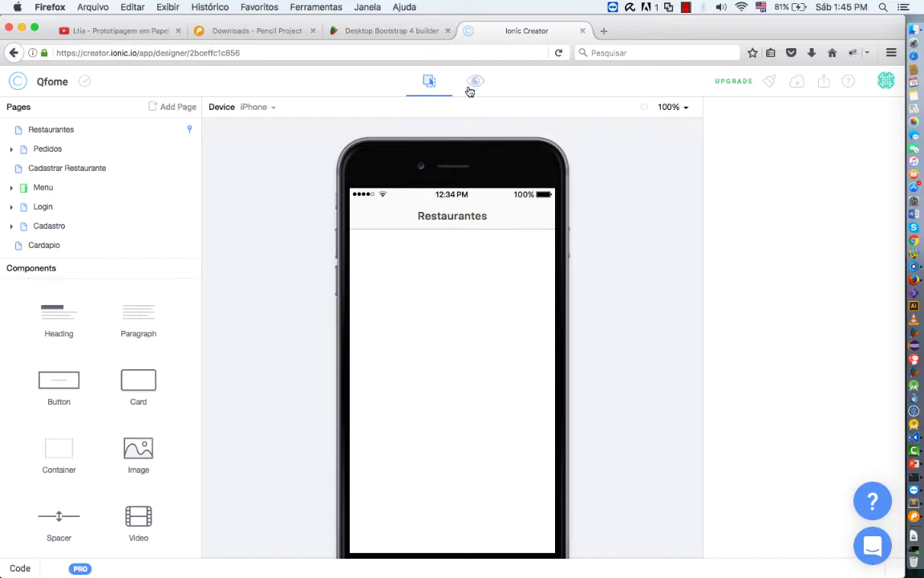
scroll(98, 404, down, 10)
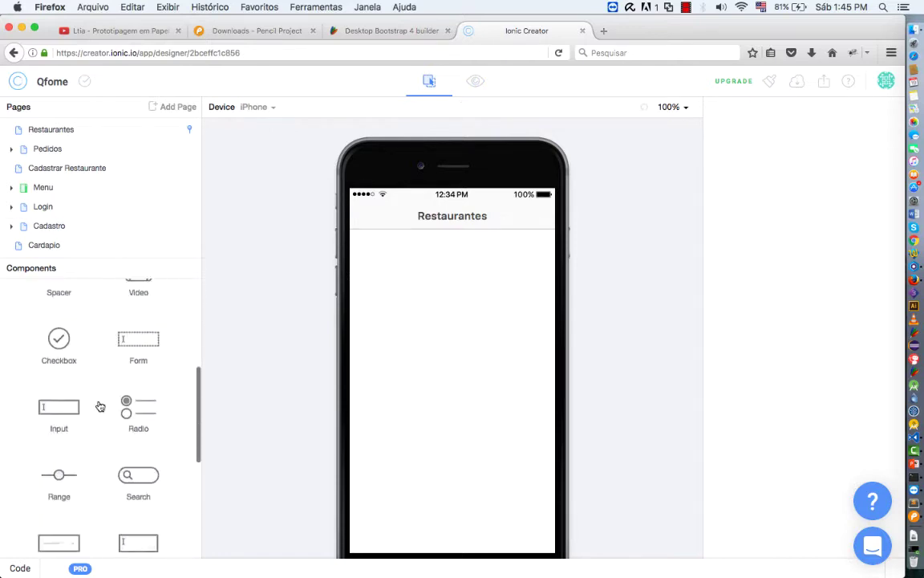
scroll(98, 404, down, 3)
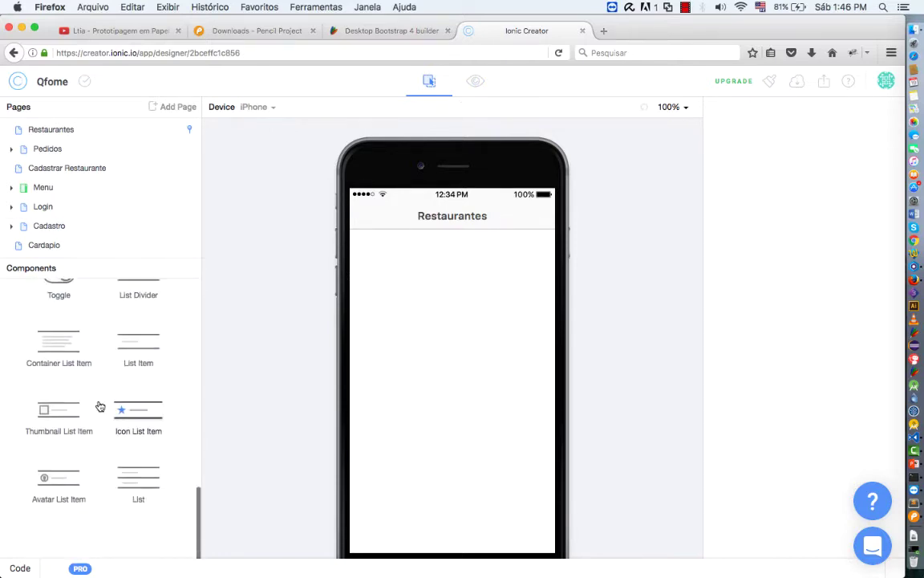
scroll(99, 406, up, 6)
scroll(99, 406, up, 8)
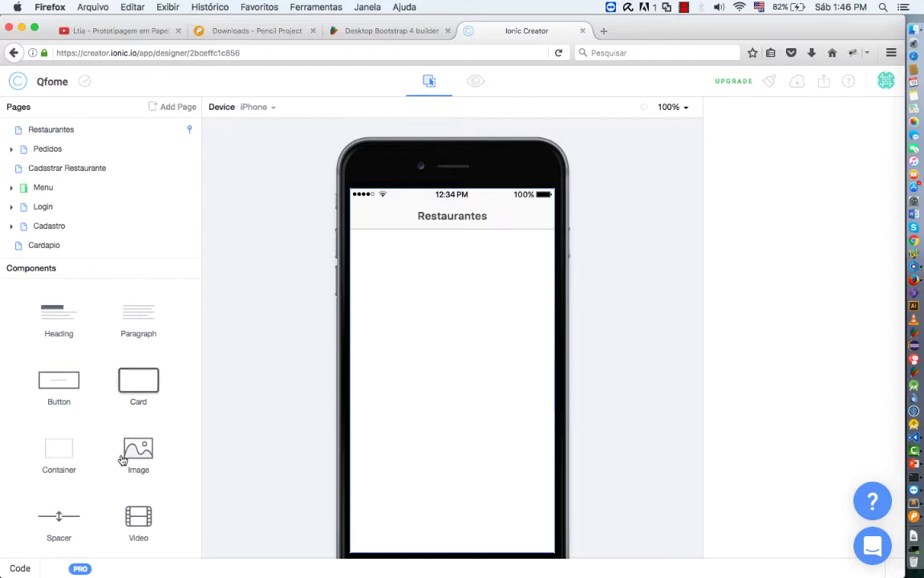
scroll(99, 493, down, 5)
scroll(99, 493, down, 6)
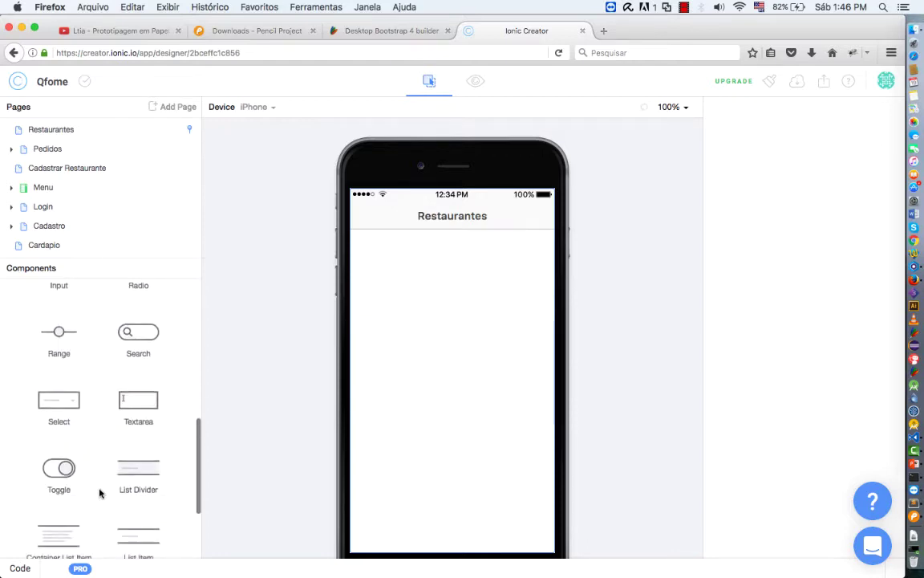
scroll(99, 493, down, 3)
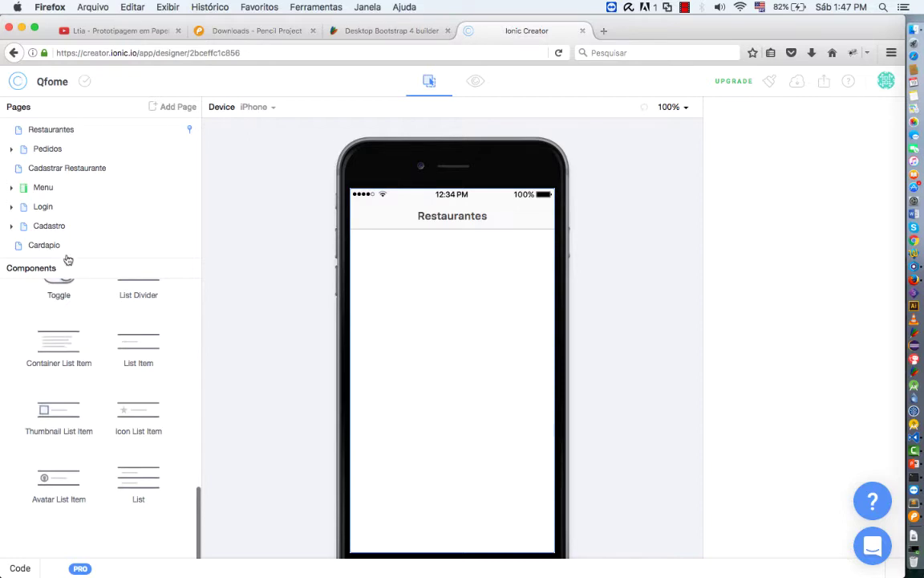
click(50, 226)
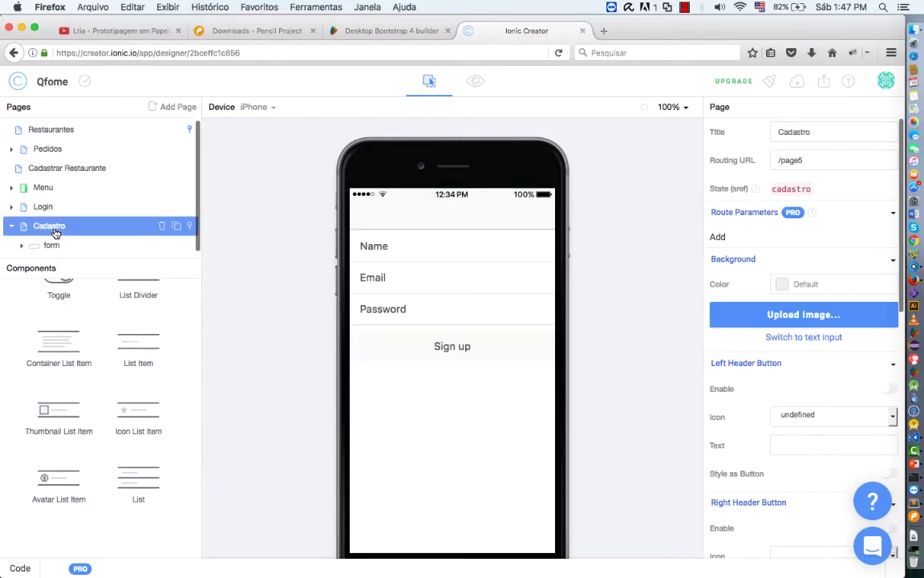